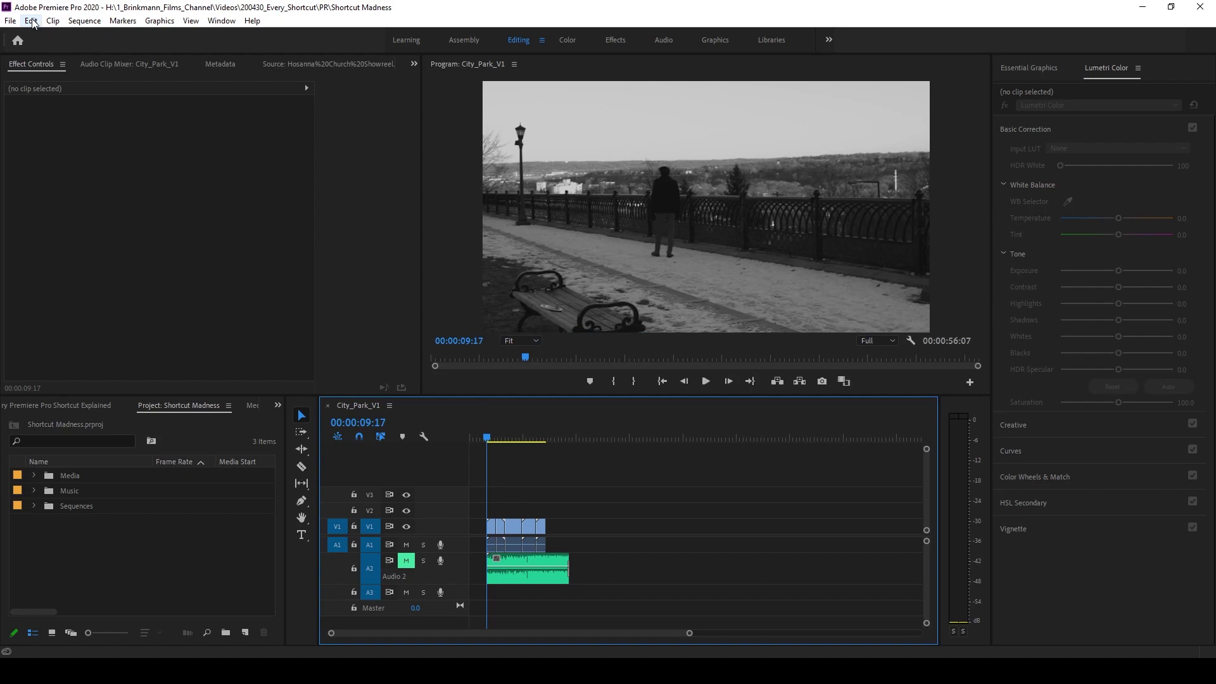
Delete the first video clip on V1 with its linked audio, then undo, redo and undo the deletion.
click(33, 22)
click(33, 22)
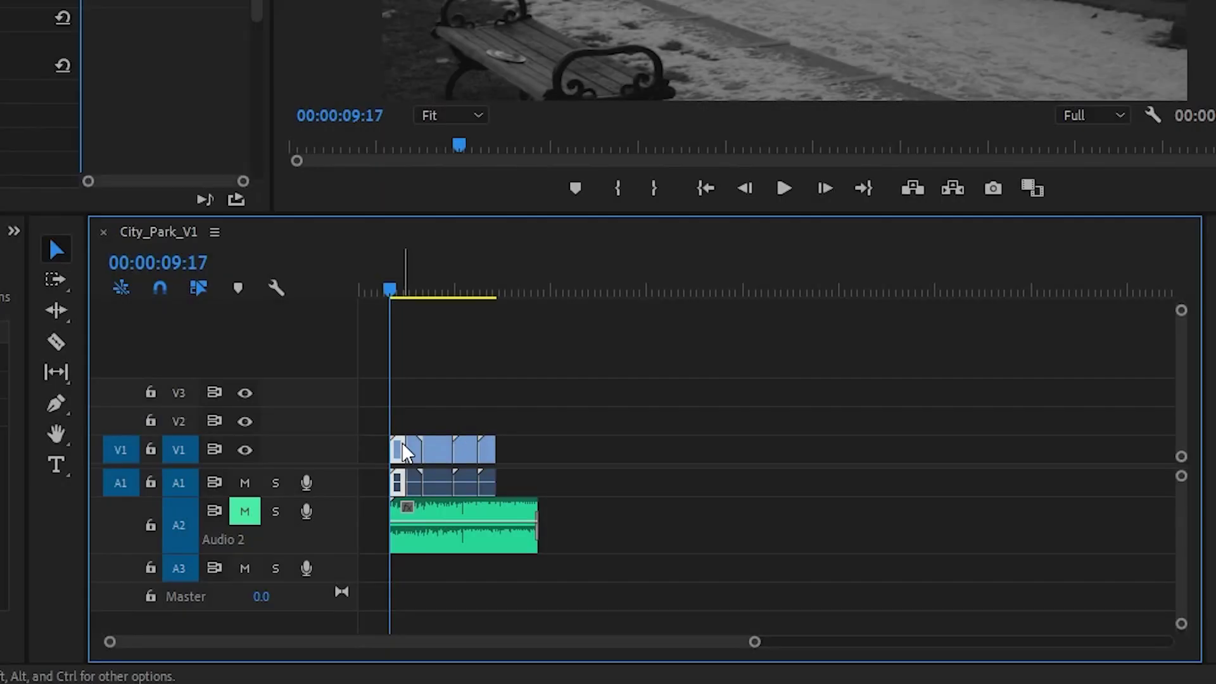
drag(403, 451, 407, 451)
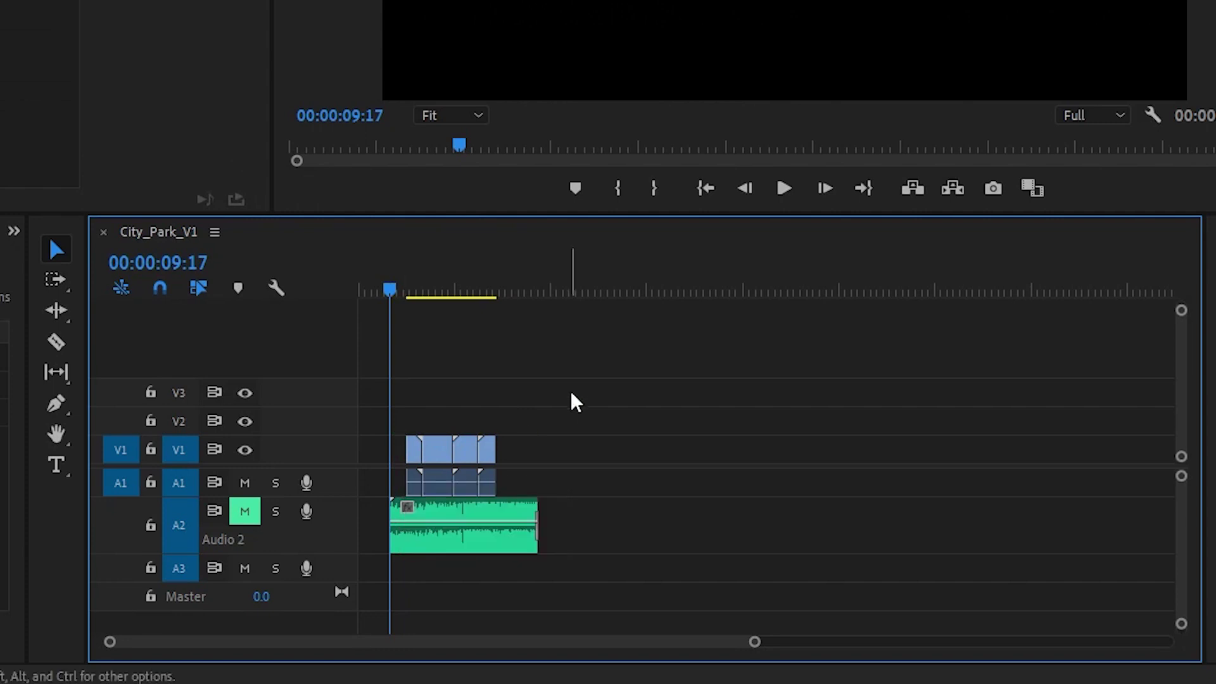
key(ctrl+z)
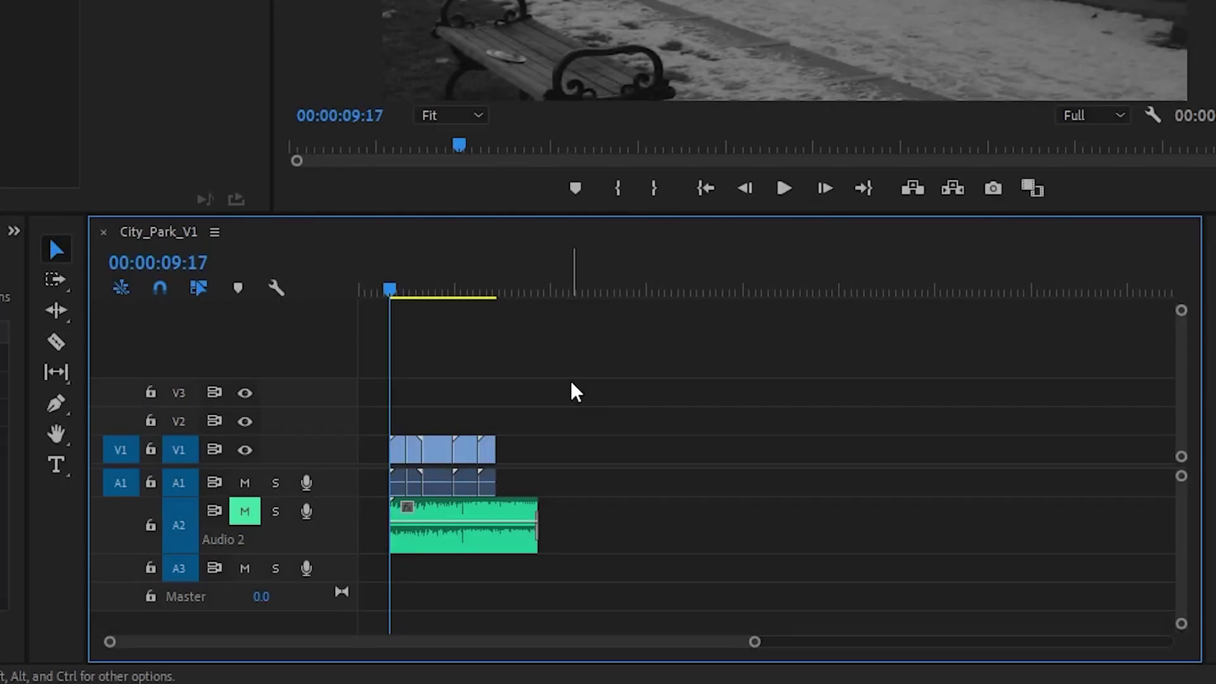
key(ctrl+shift+z)
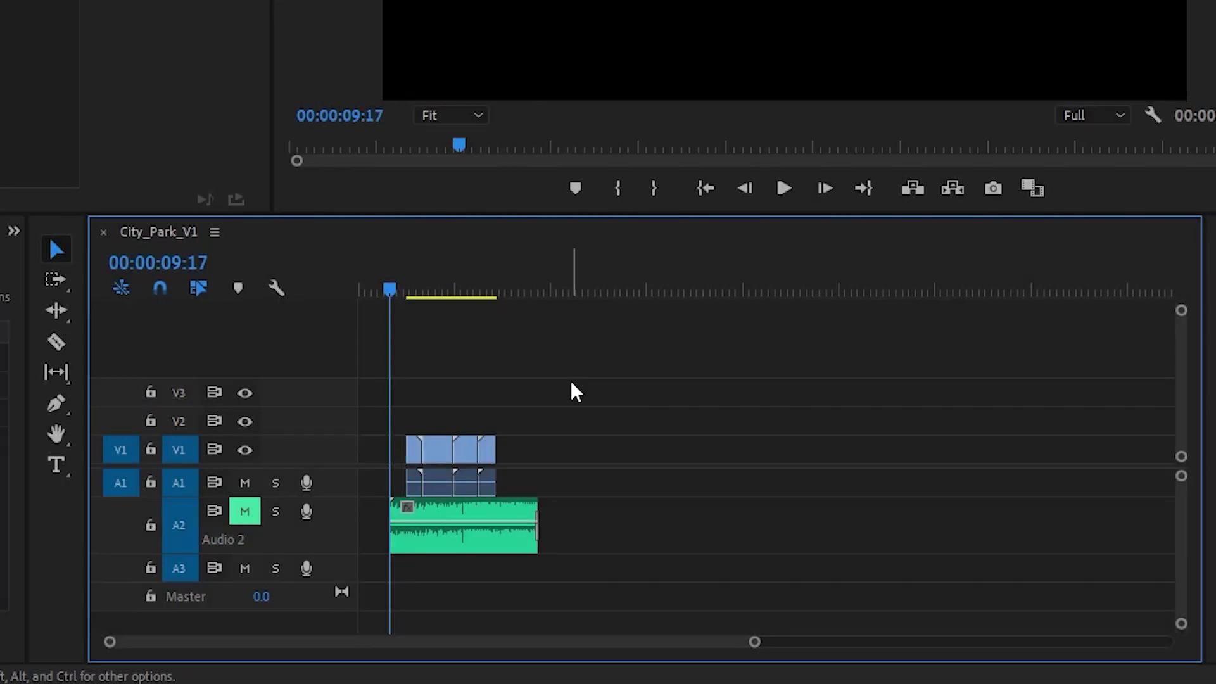
key(ctrl+z)
Cut the first V1 clip with its linked audio out of the timeline and undo the cut.
key(equal)
key(equal)
key(equal)
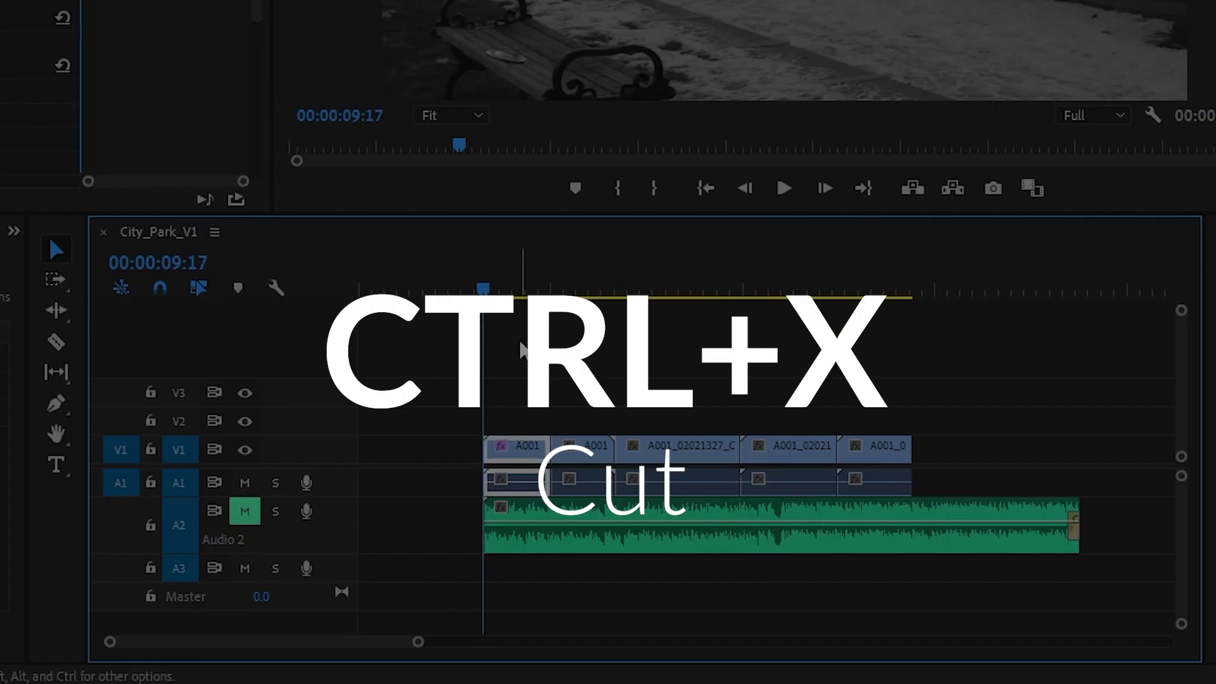
key(ctrl+x)
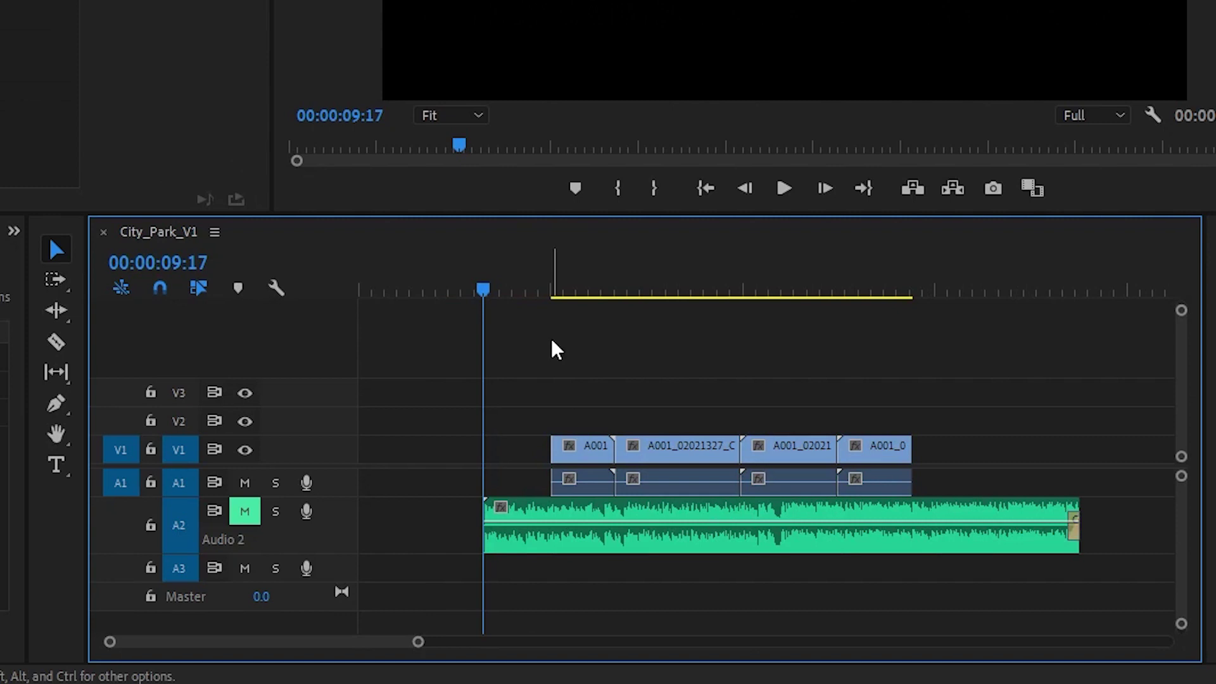
key(ctrl+z)
Copy the first V1 clip and paste it over the last clip at 00:00:40:00.
key(ctrl+c)
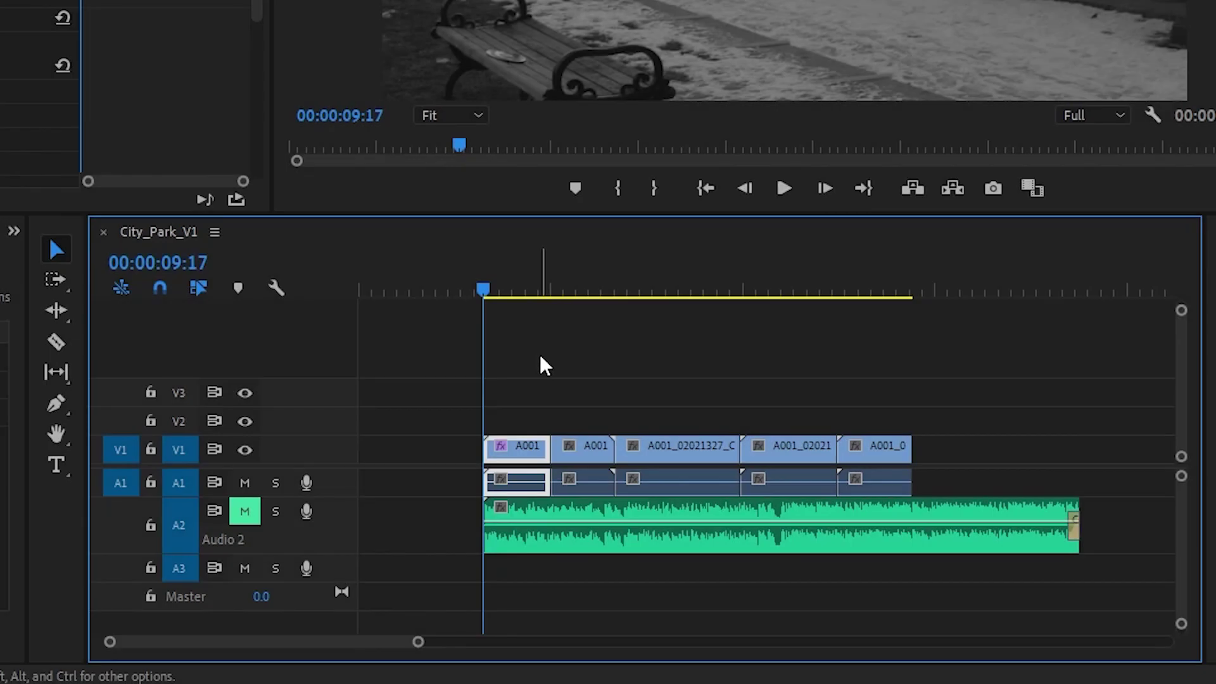
key(ctrl+v)
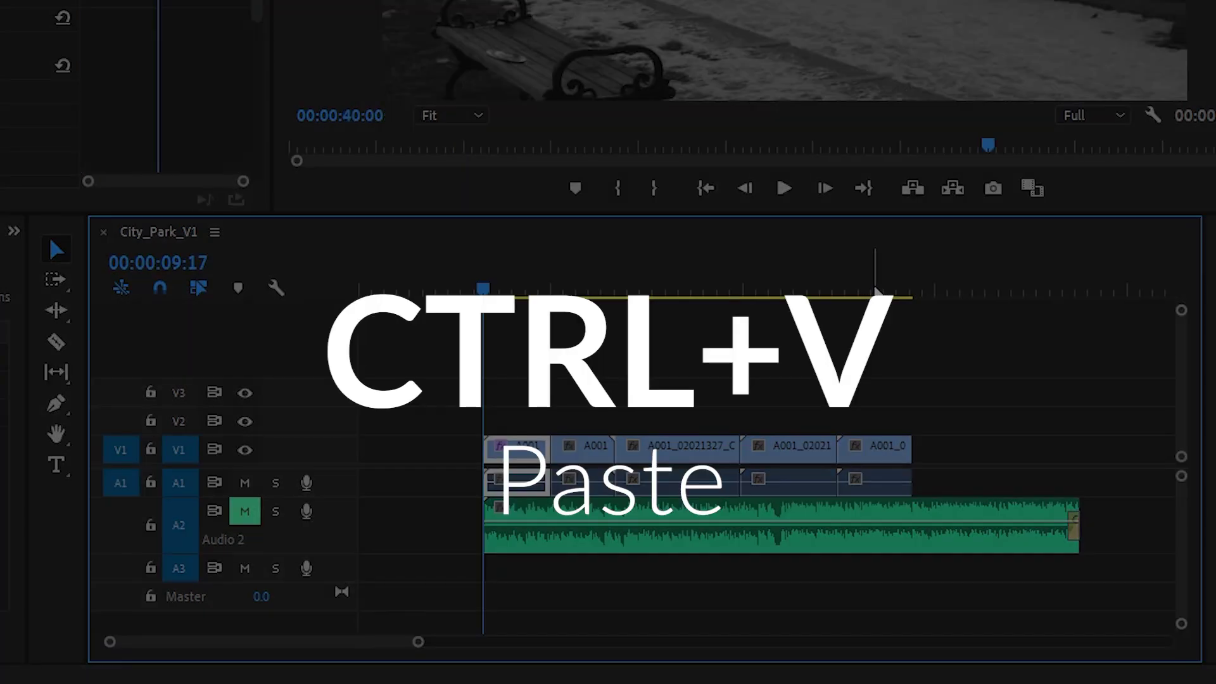
key(ctrl+v)
click(871, 289)
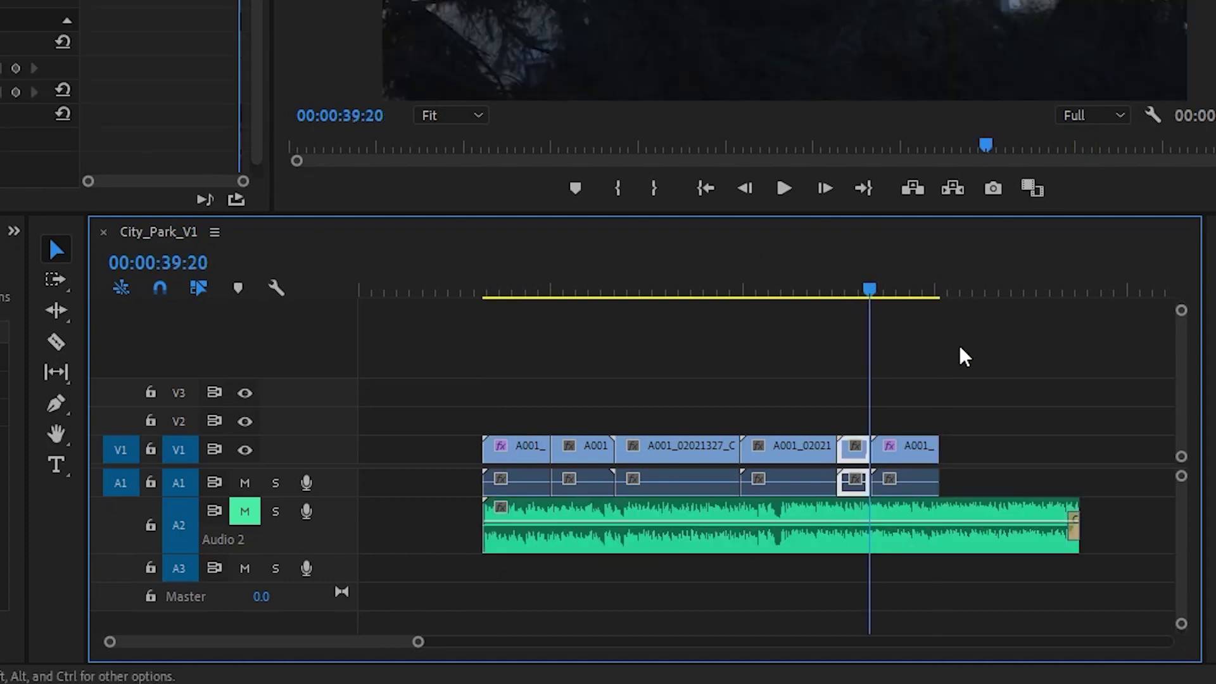
key(Down)
key(Up)
key(Down)
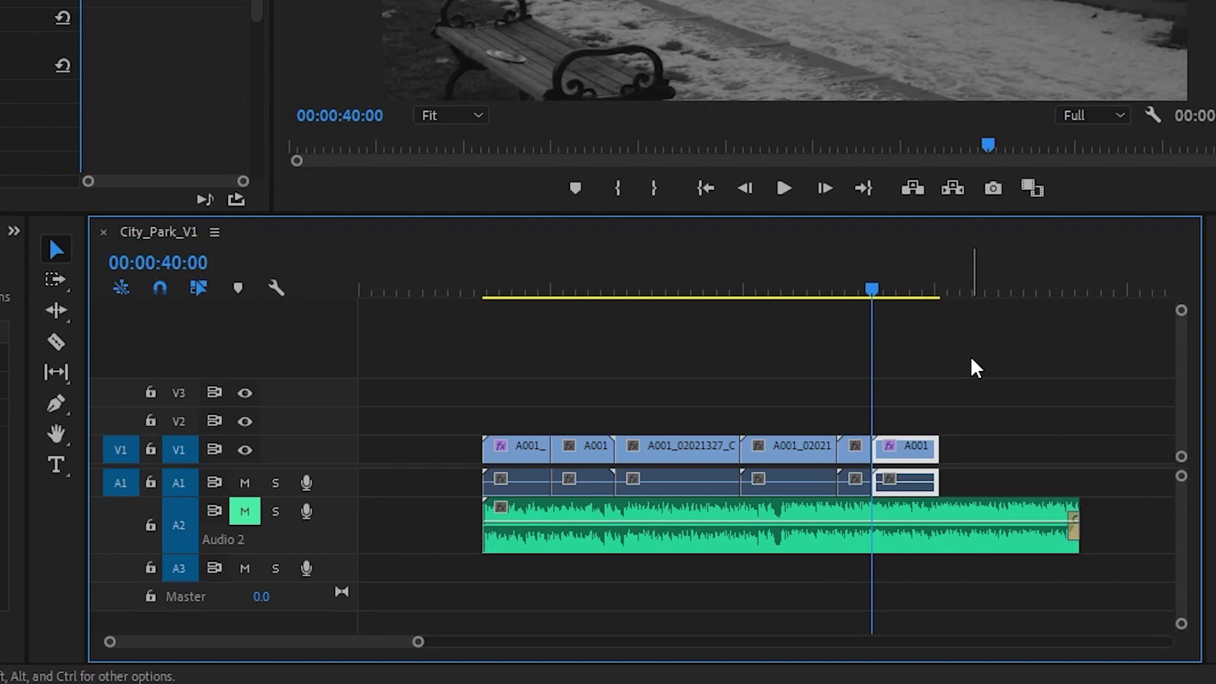
Undo the overwriting paste and paste the copied clip as an insert at 00:00:40:00 instead.
key(ctrl+z)
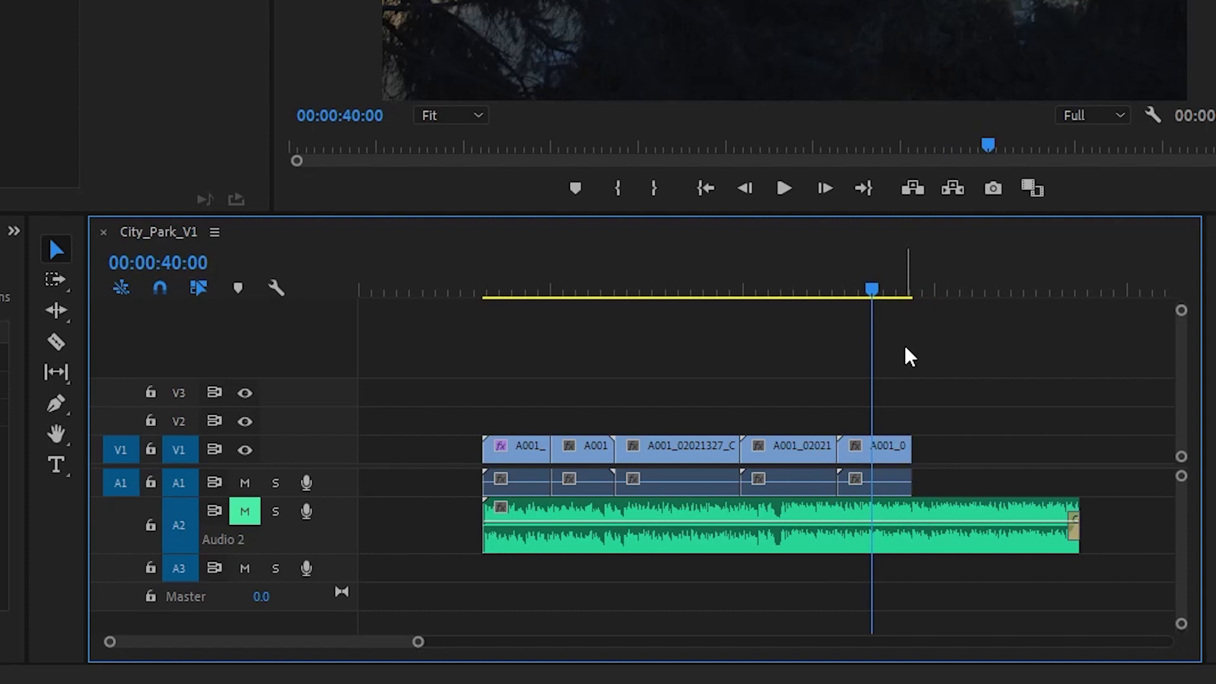
key(ctrl+shift+v)
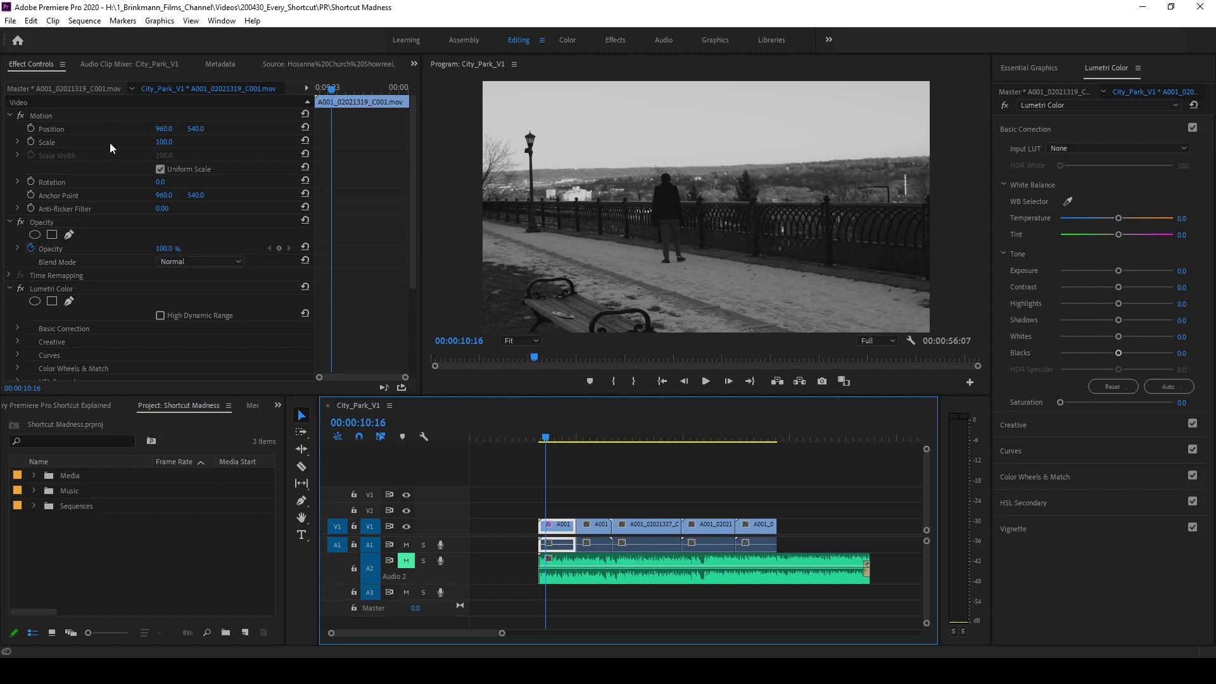
Set the first clip's Lumetri saturation to 0 and paste its Lumetri Color effect, without Motion, onto the second clip.
scroll(108, 142, down, 1)
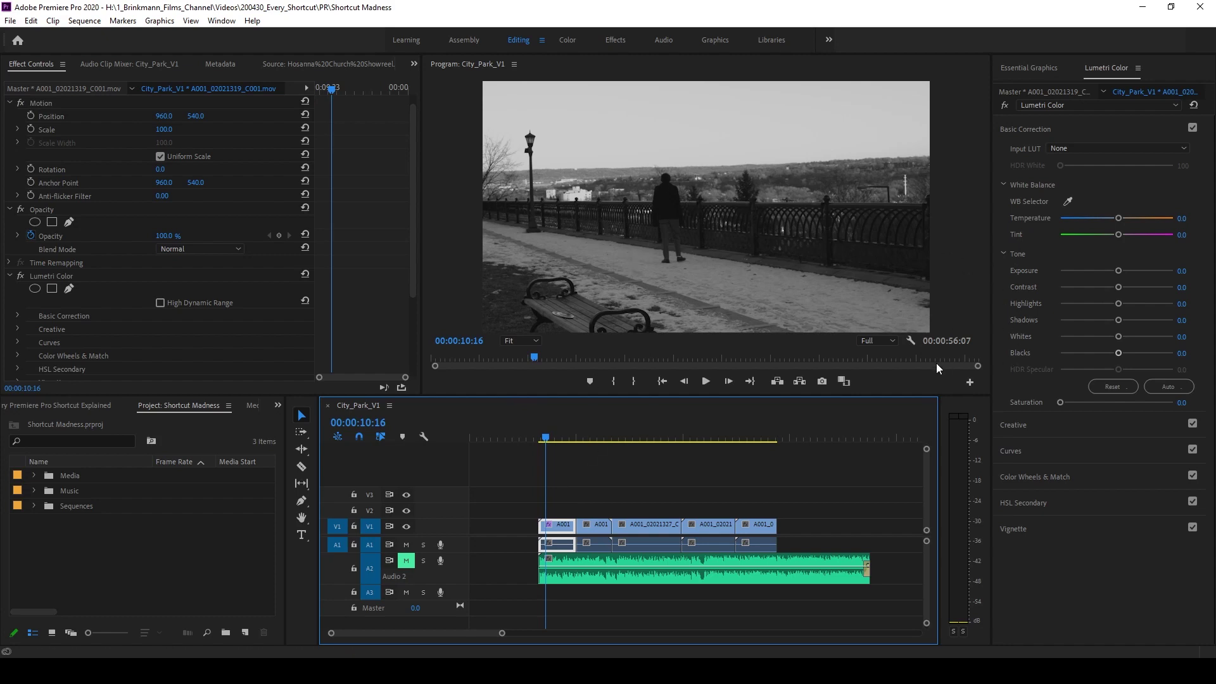
double_click(1068, 404)
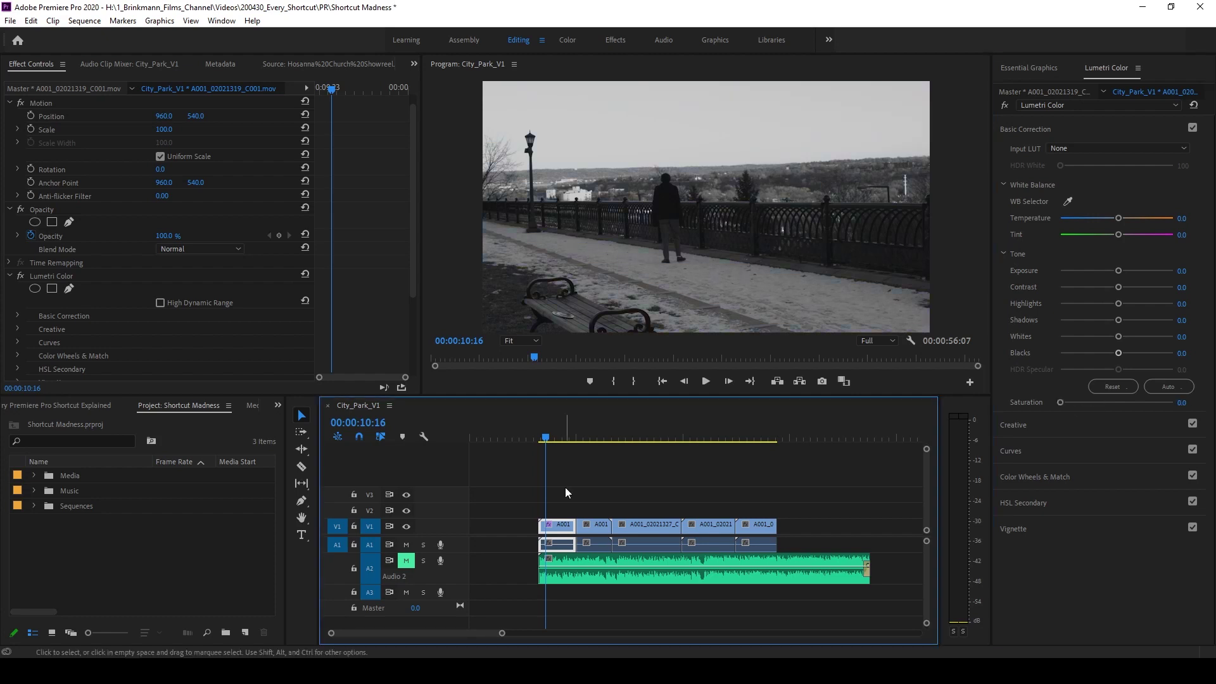
click(599, 434)
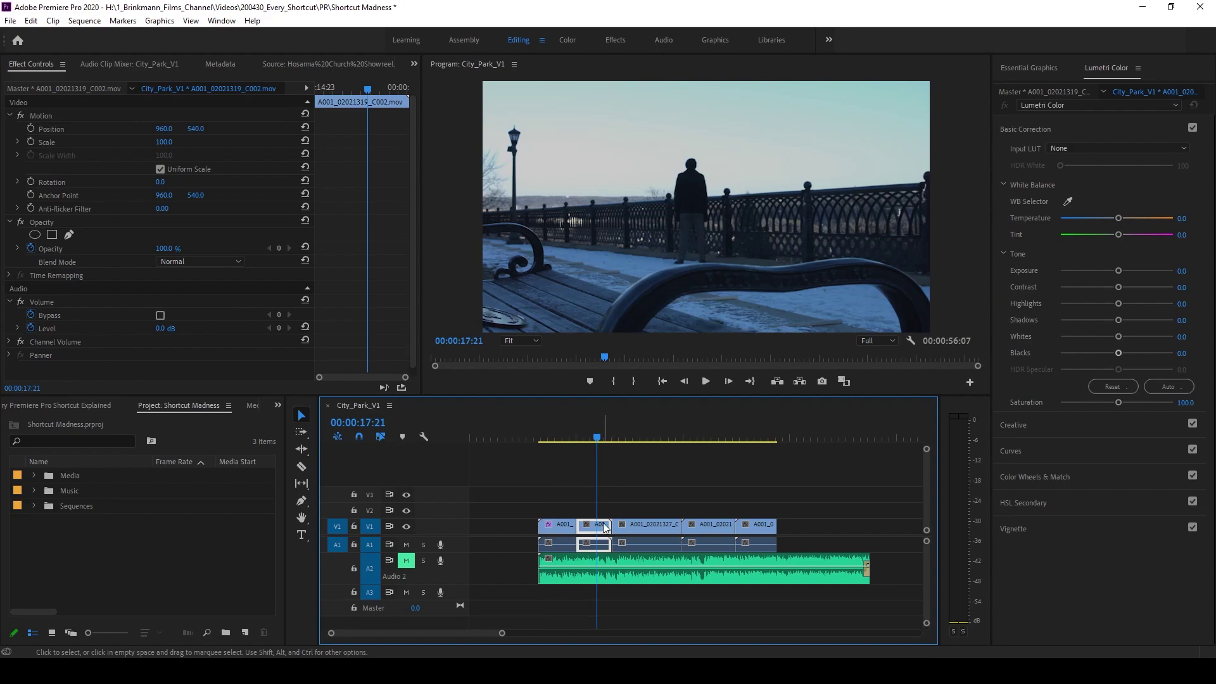
key(ctrl+alt+v)
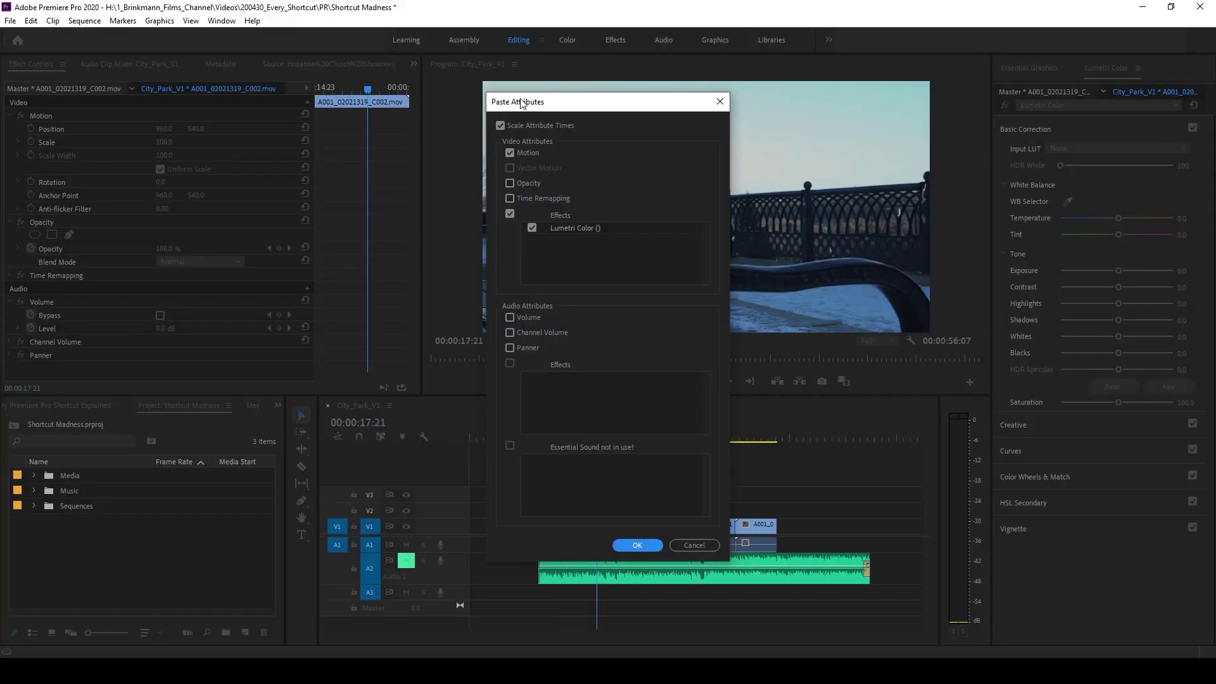
click(512, 152)
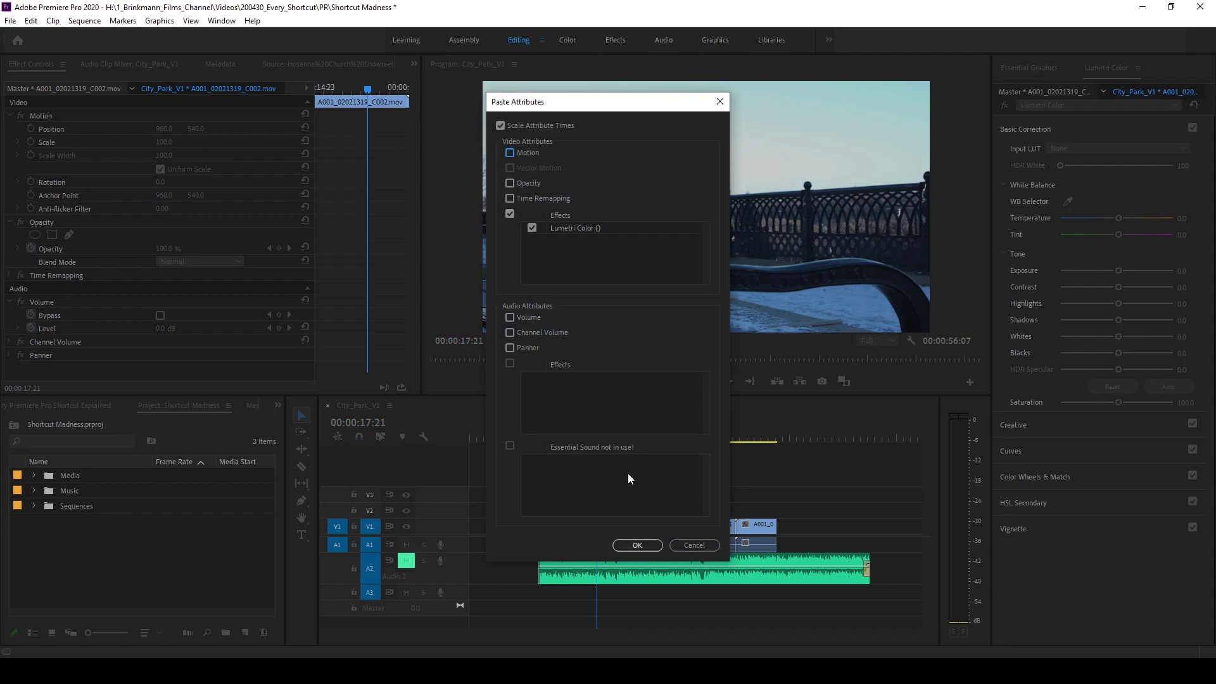
click(637, 545)
Delete the first V1 clip, undo the deletion, and delete the same clip again.
key(j)
key(k)
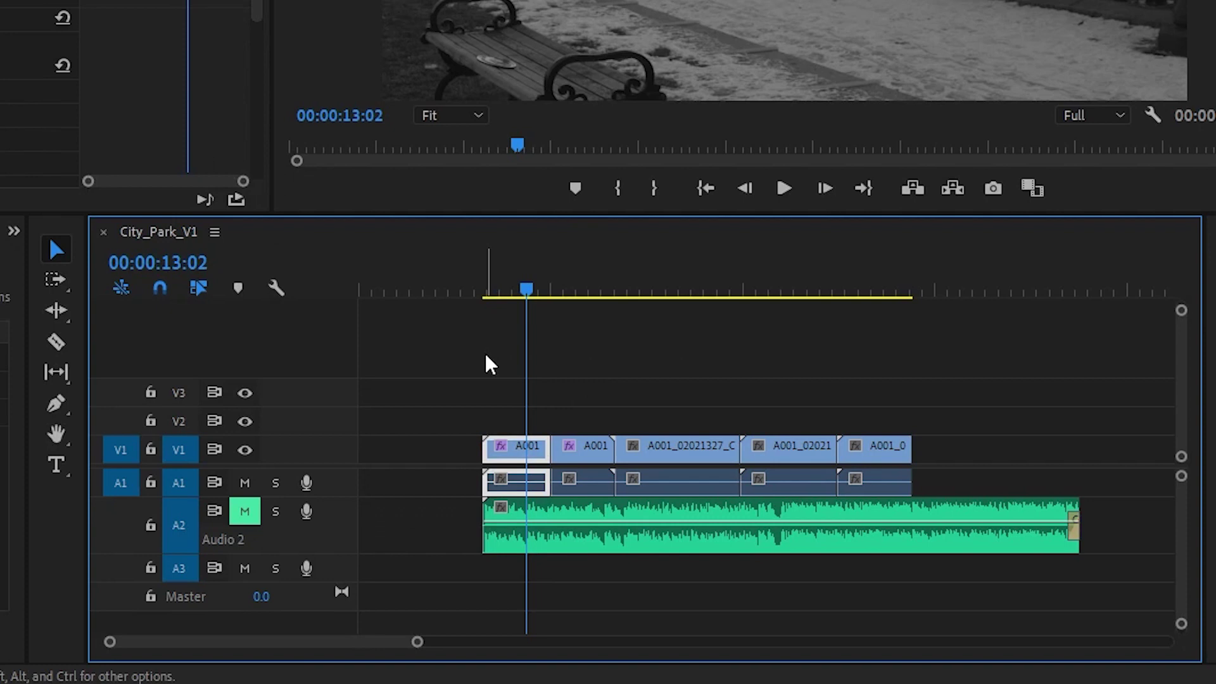
key(Delete)
key(ctrl+z)
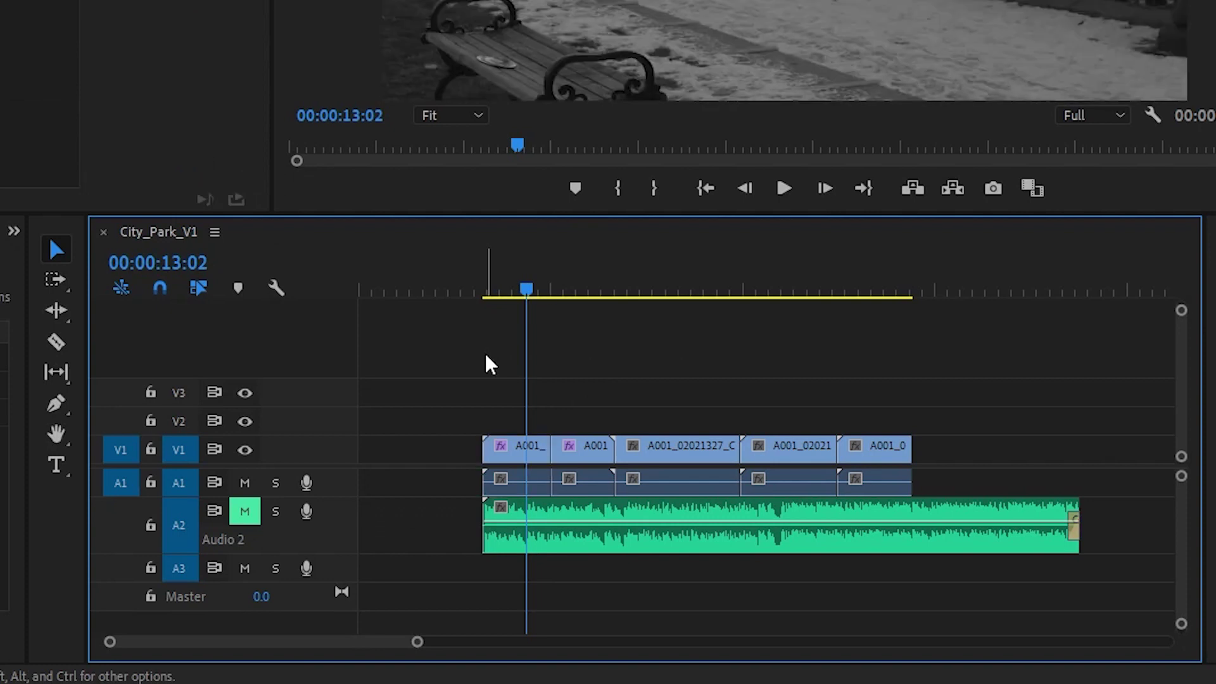
click(510, 457)
key(Delete)
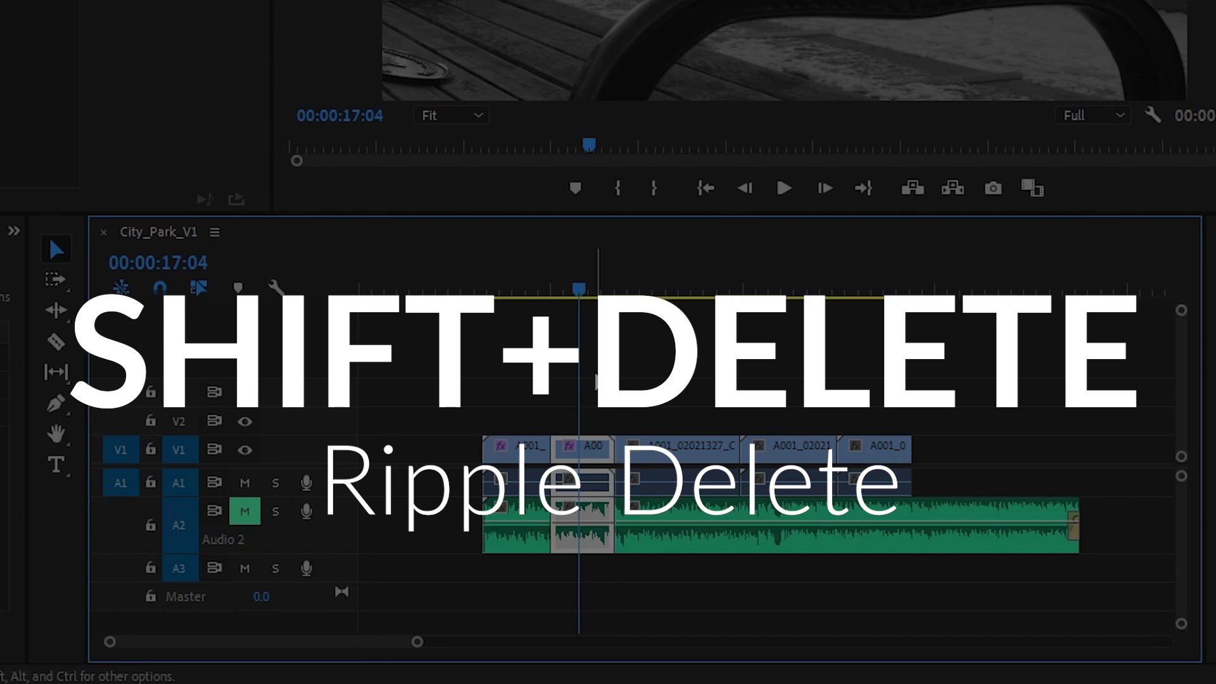
Ripple delete the second clip together with its linked audio and the music segment beneath it.
key(shift+Delete)
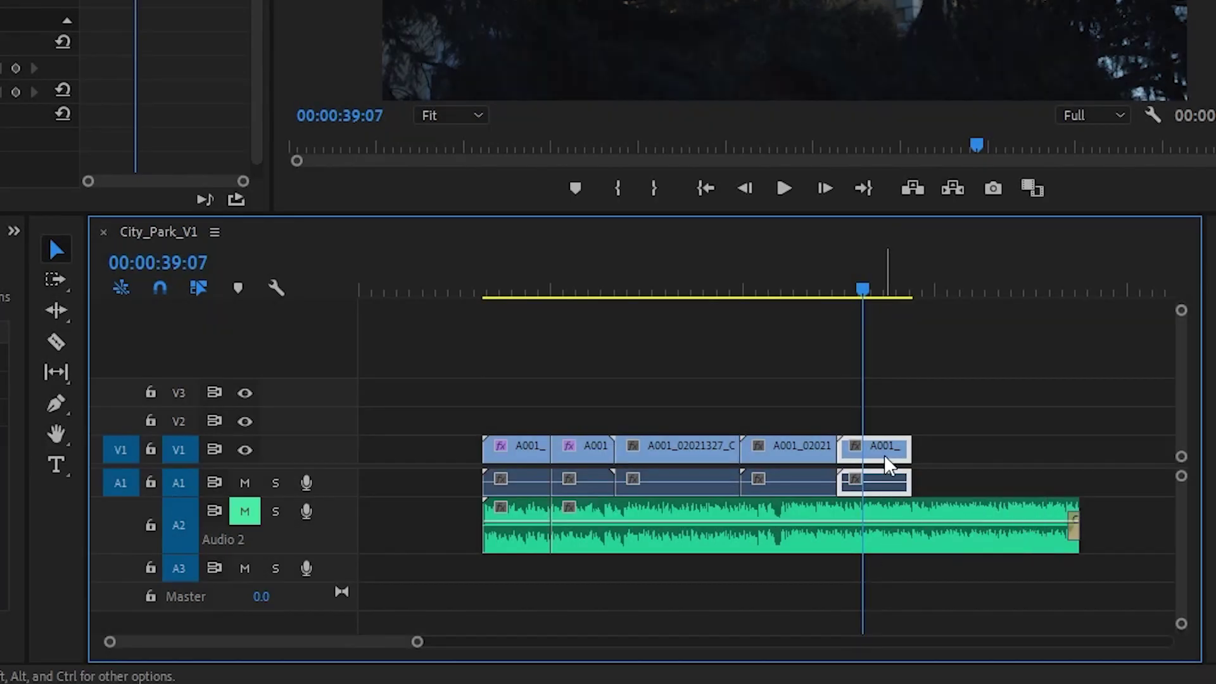
Duplicate the last V1 clip into the empty space after it, move the playhead to 00:00:39:20, and undo the duplicate.
drag(885, 459, 990, 447)
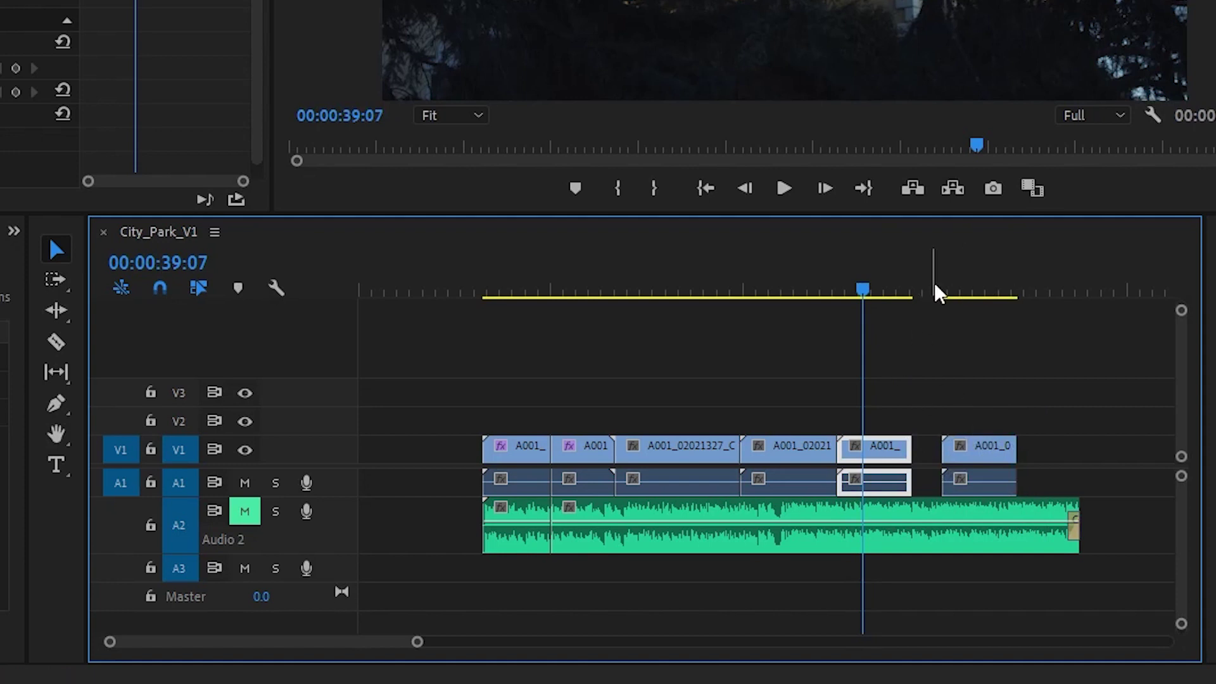
click(979, 292)
click(871, 279)
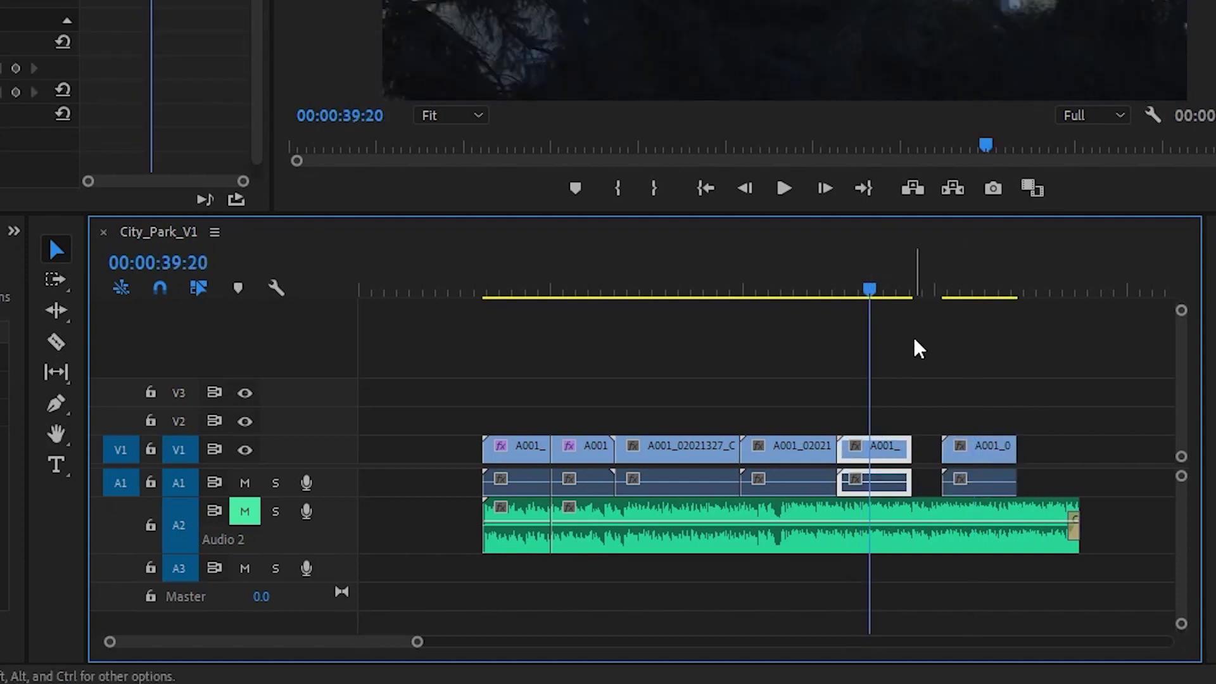
key(ctrl+z)
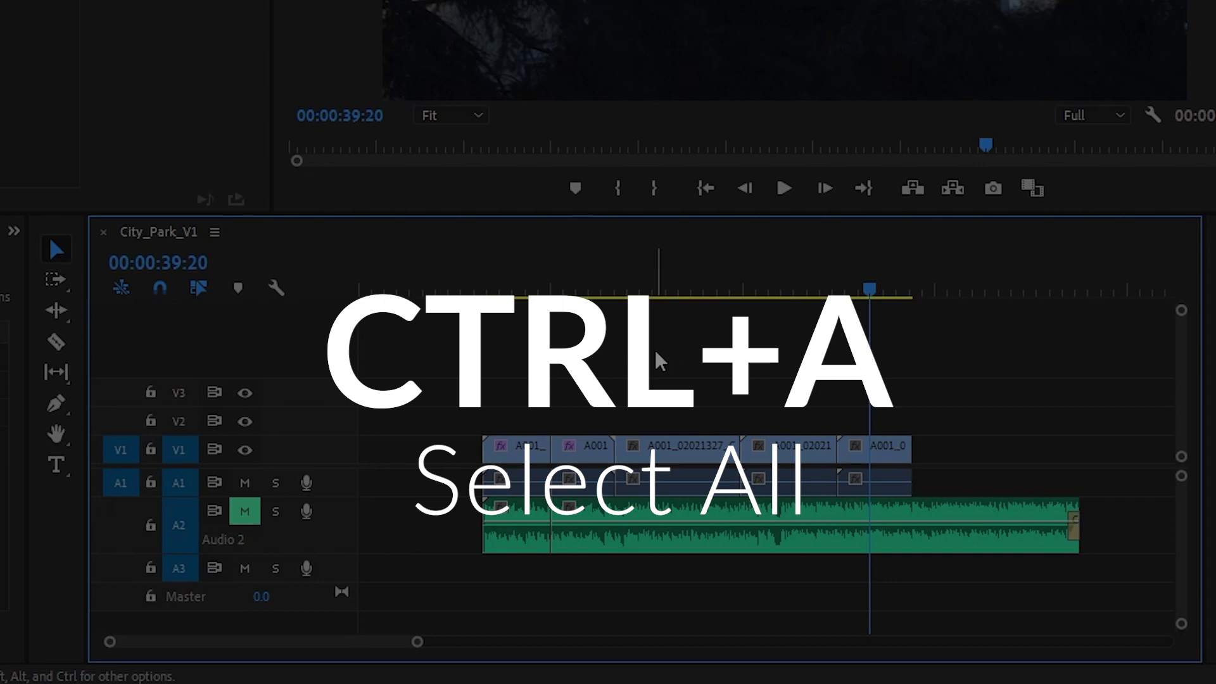
Select all clips in the City_Park_V1 timeline and clear the selection.
key(ctrl+a)
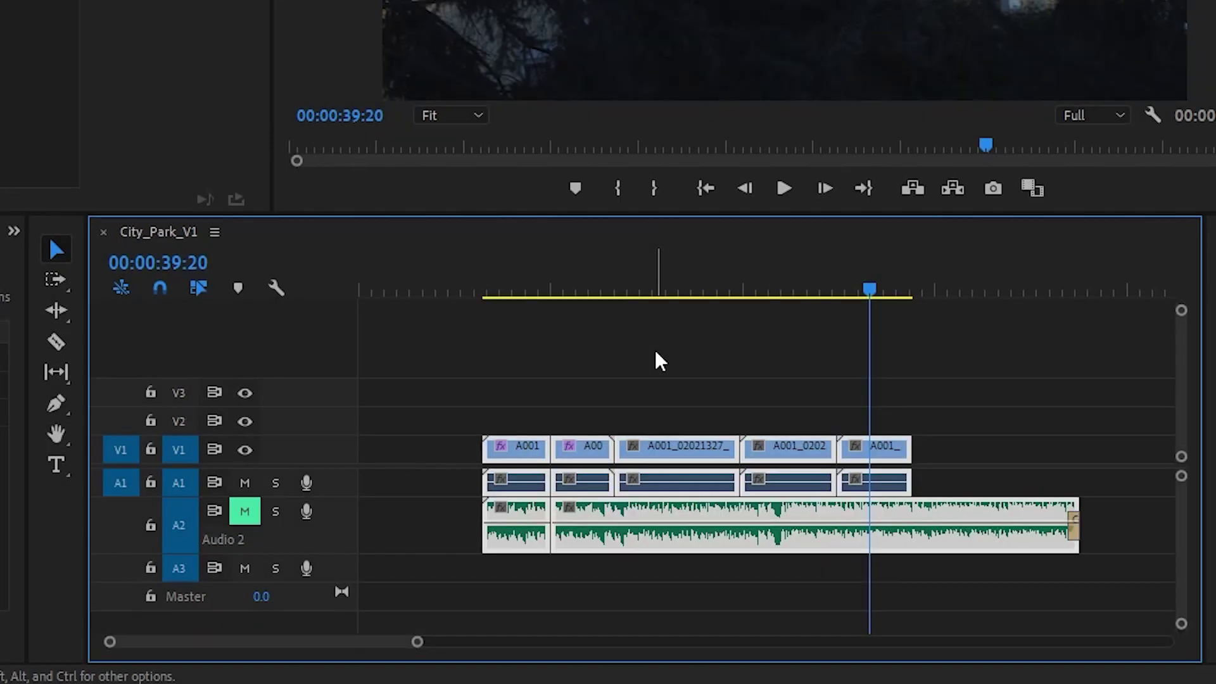
click(659, 361)
Select all project items with the Media bin expanded, then deselect everything in the project and timeline and collapse the bin.
key(shift+1)
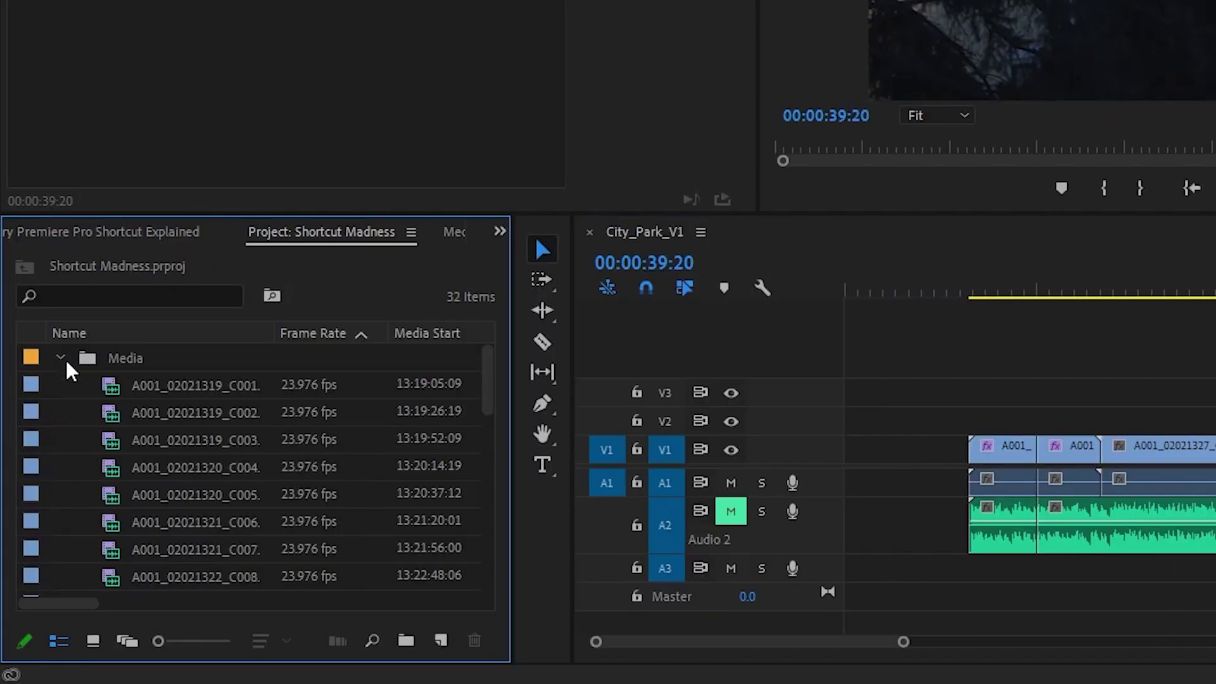
click(76, 384)
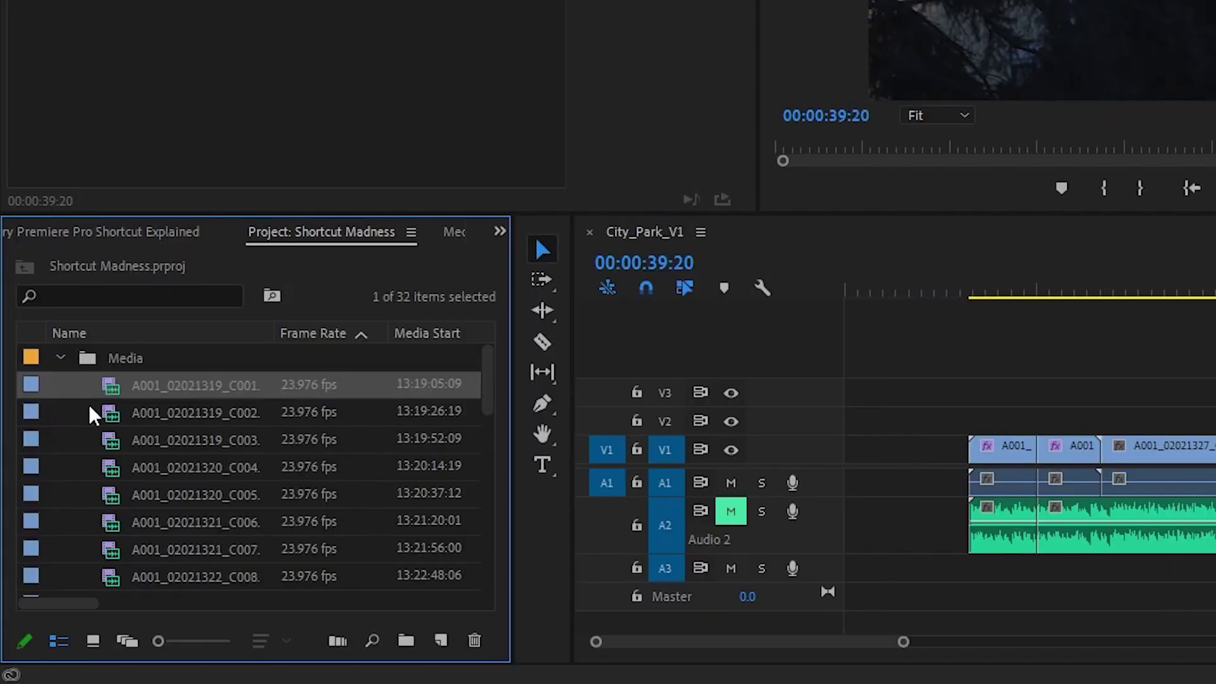
key(ctrl+a)
scroll(70, 423, down, 3)
scroll(71, 424, up, 3)
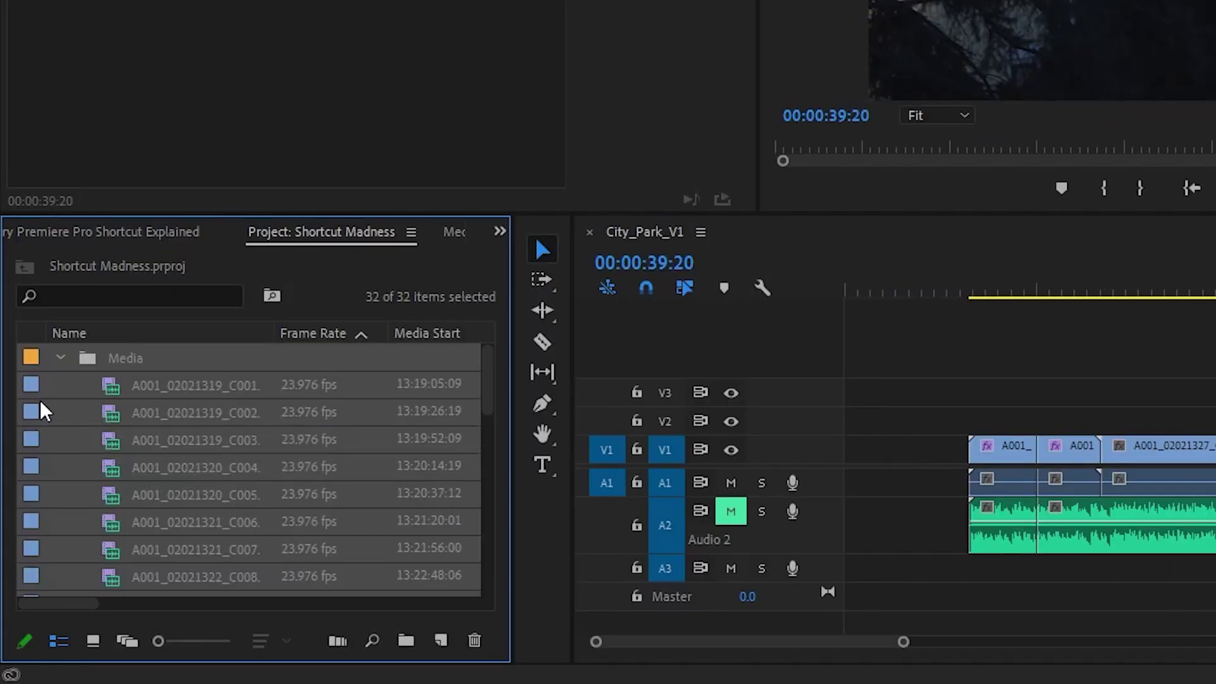
key(ctrl+shift+a)
click(60, 357)
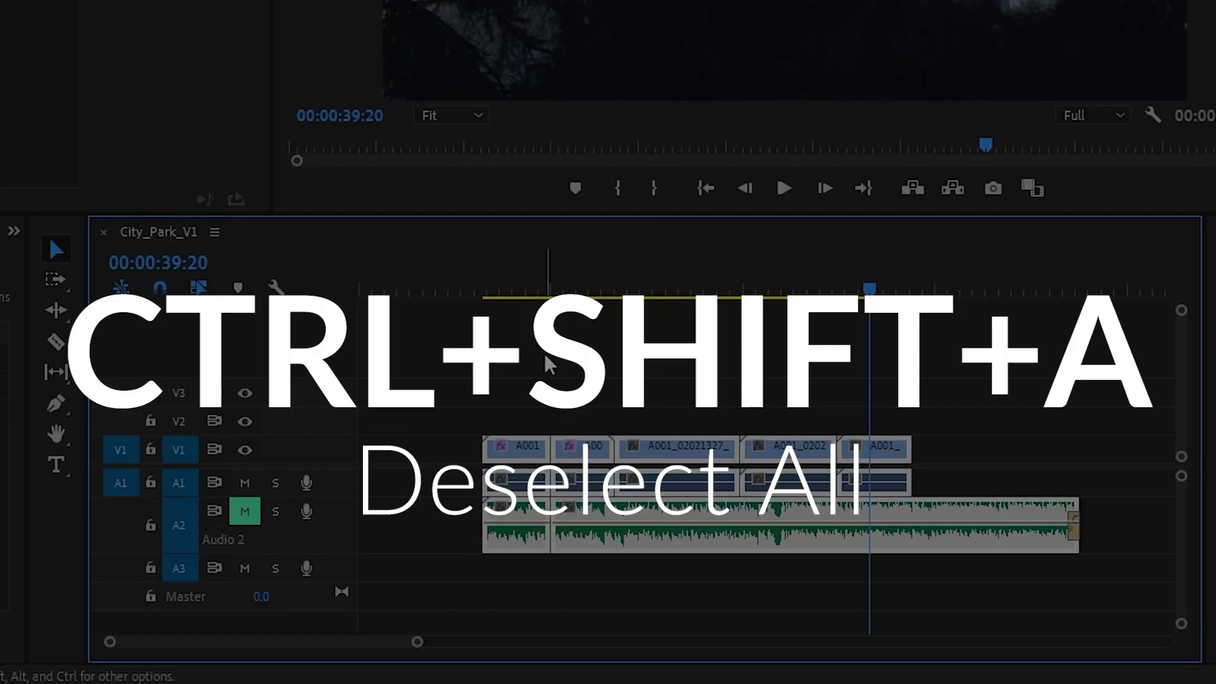
key(ctrl+shift+a)
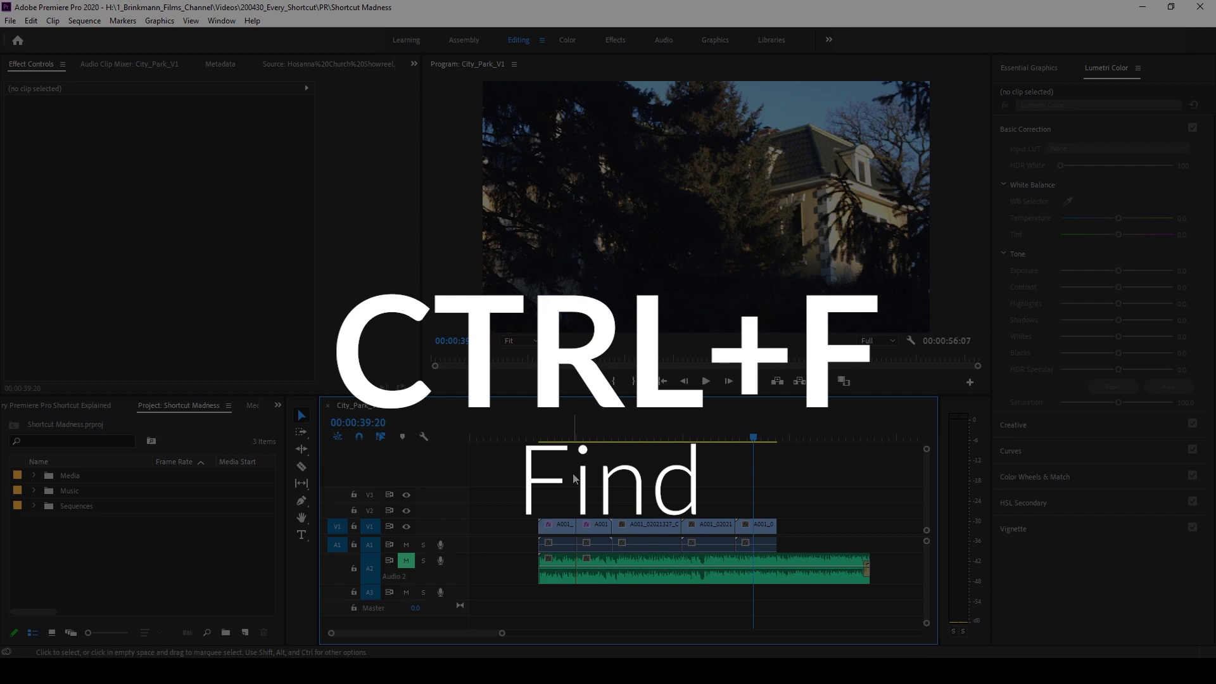
Search the timeline for a clip by name.
key(ctrl+f)
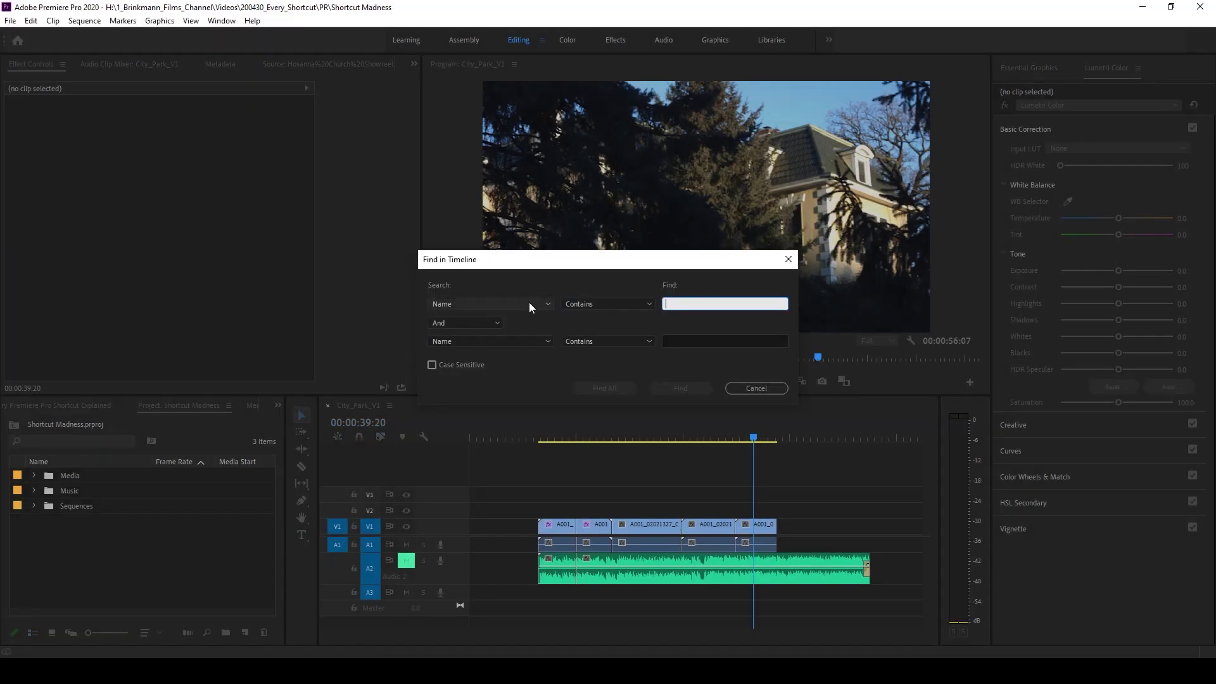
key(Return)
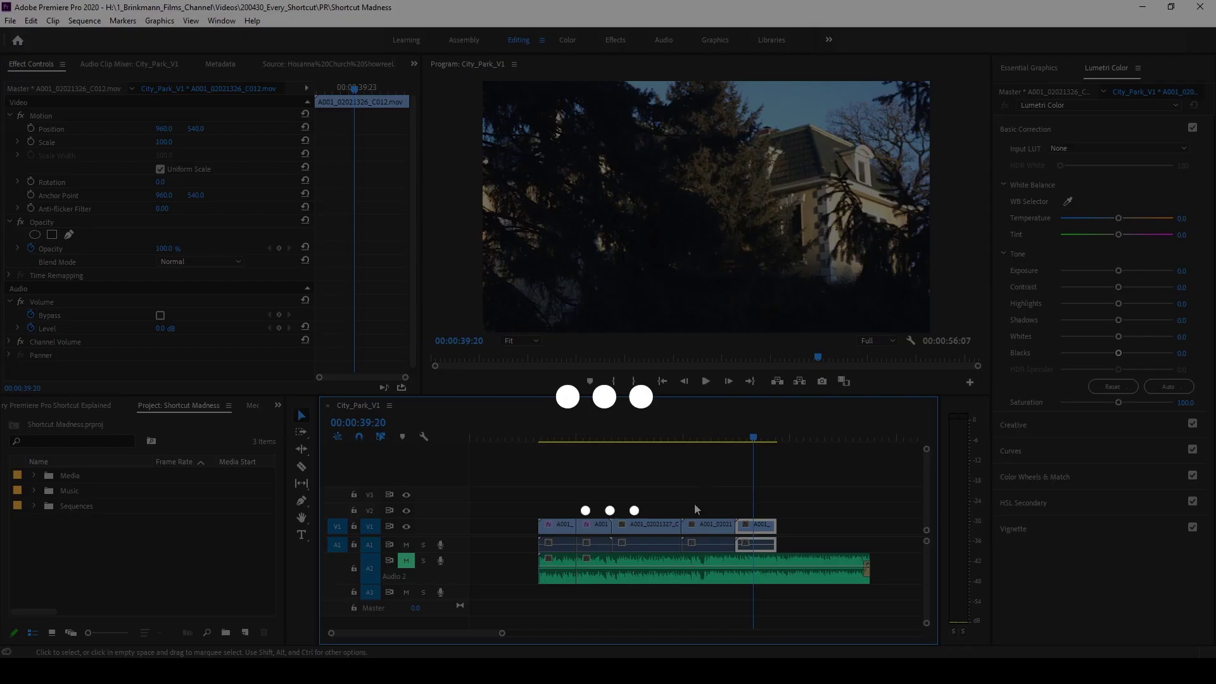
Select the third clip, move the playhead to 00:00:25:19, and show the clip's master-level effects.
click(636, 536)
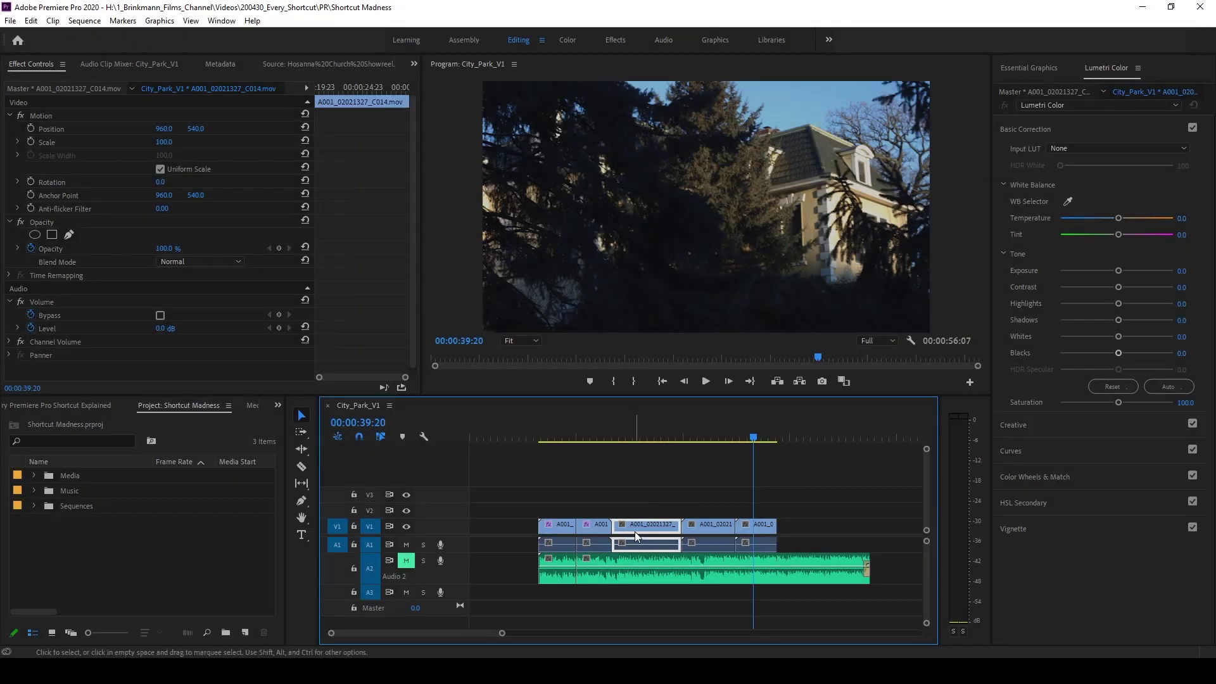
click(643, 437)
mouse_move(674, 441)
mouse_down()
mouse_move(697, 437)
mouse_move(653, 437)
mouse_up()
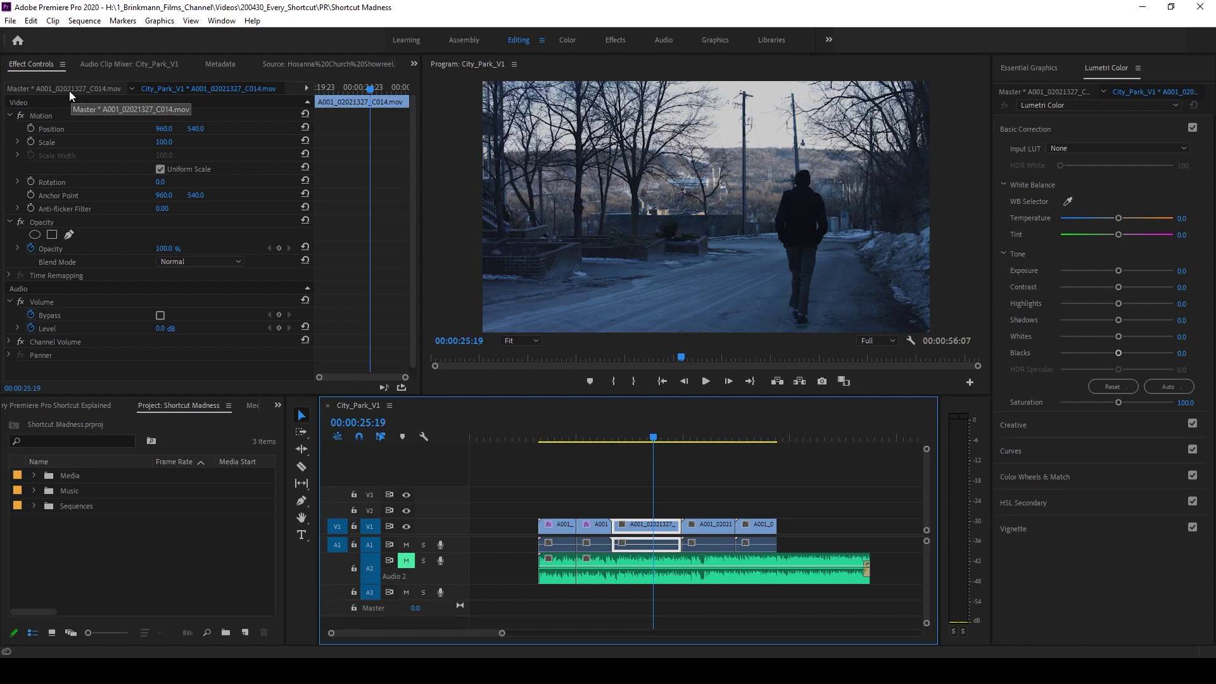
click(70, 90)
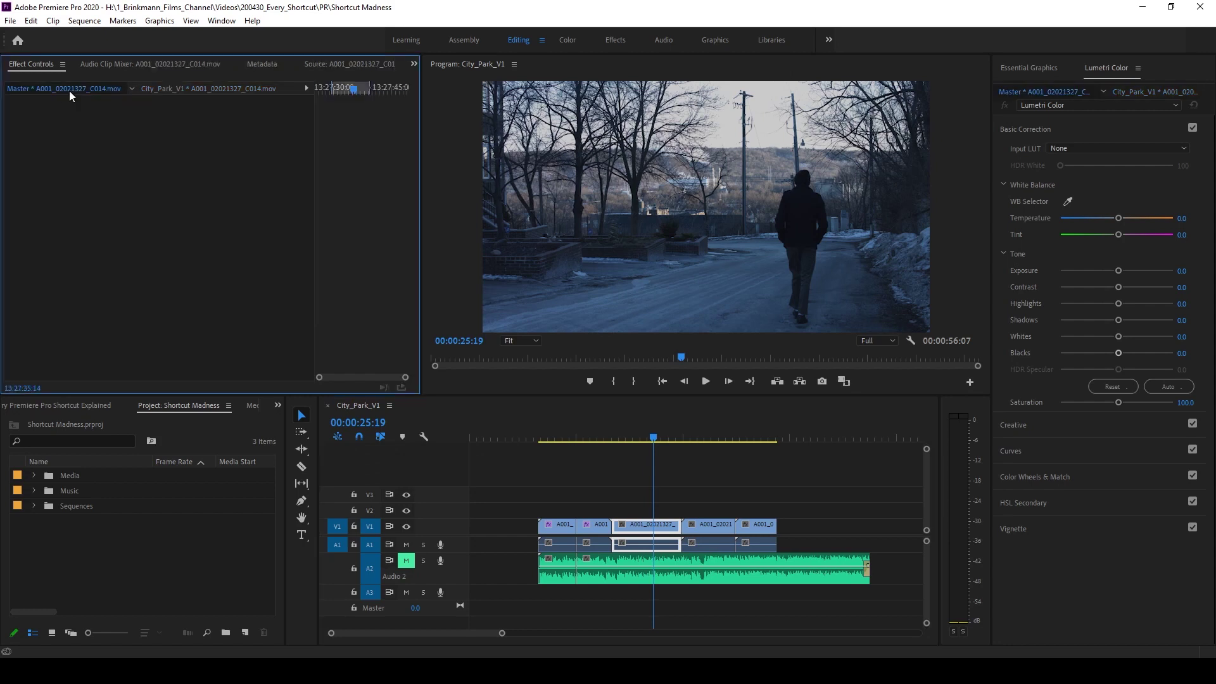
Review the Media bin's clips, check the third clip's master-level effects, and reselect that clip in the timeline.
click(34, 478)
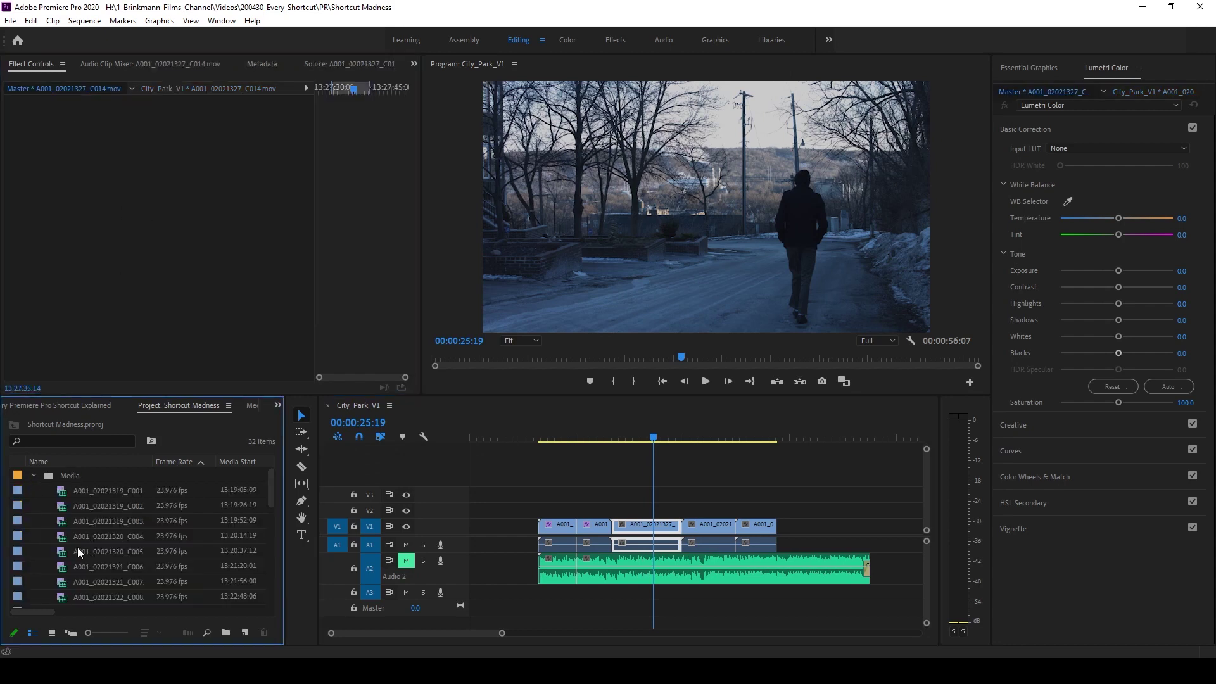
click(35, 477)
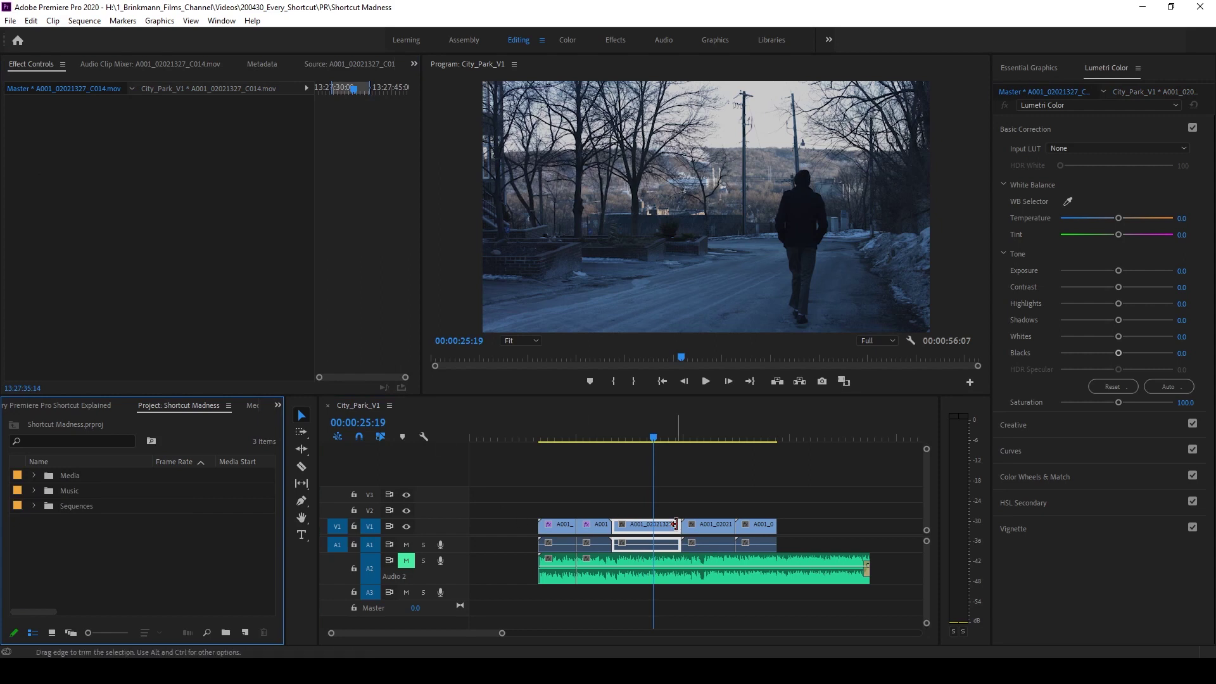
click(659, 526)
click(82, 89)
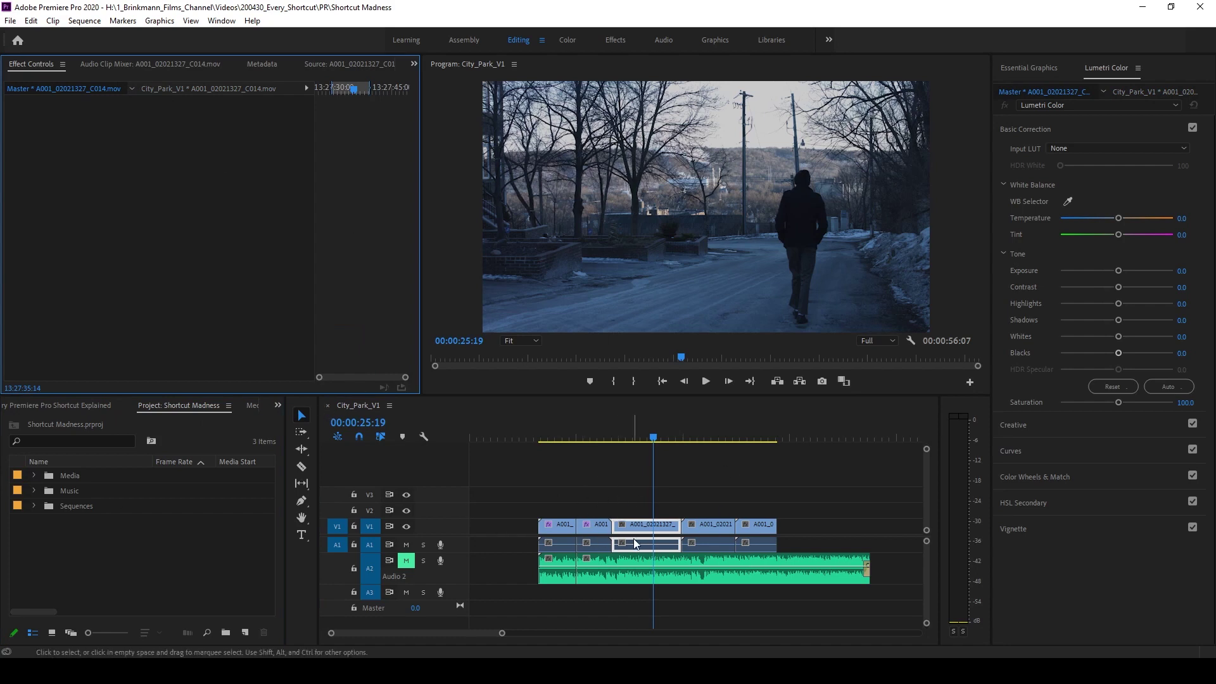
click(669, 528)
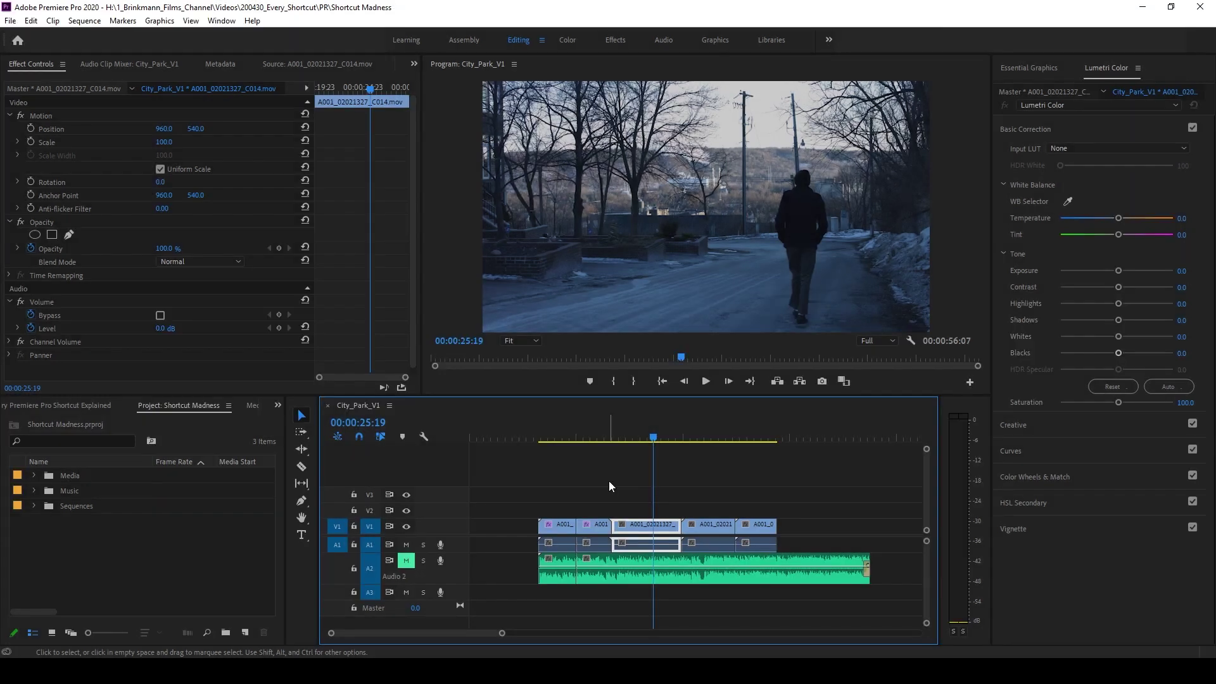
Open the Keyboard Shortcuts settings and look through the application command list.
key(ctrl+alt+k)
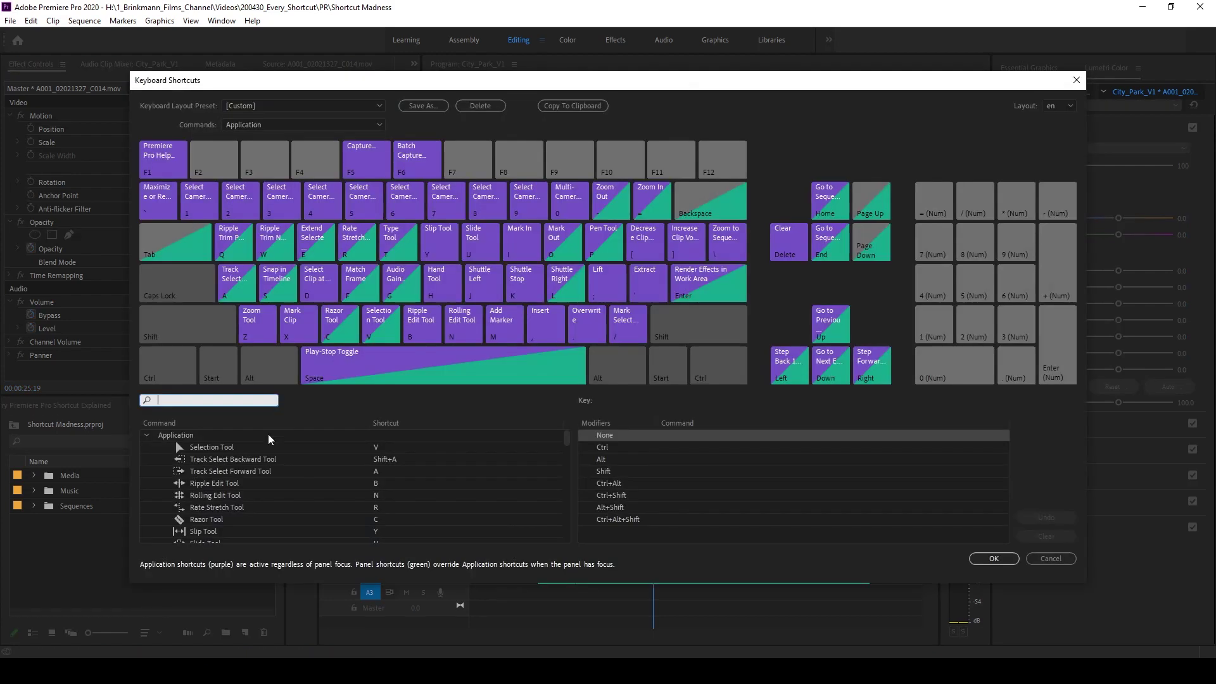
scroll(237, 451, down, 15)
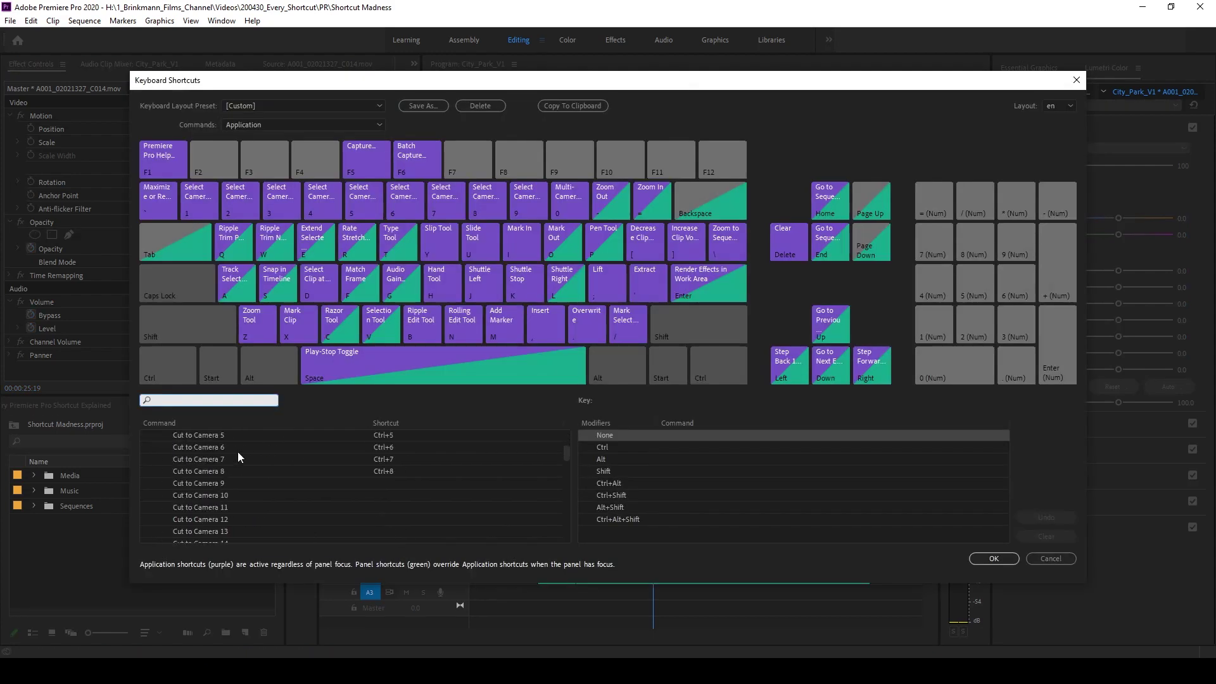
scroll(238, 451, down, 15)
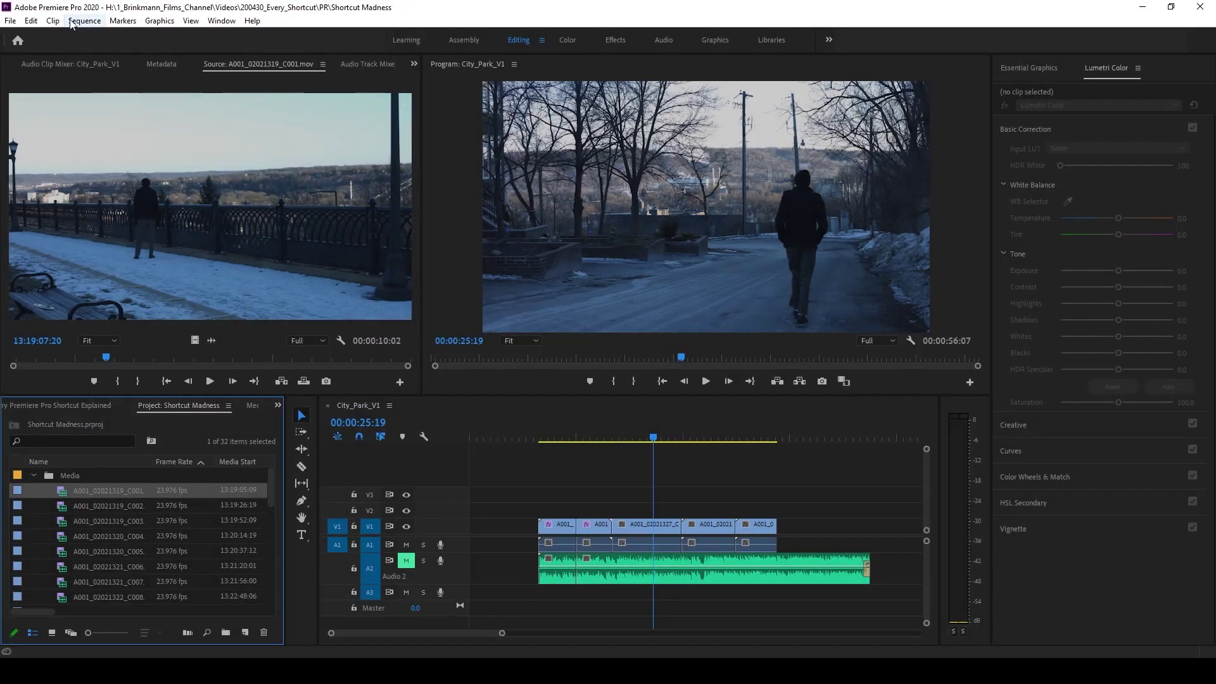
click(52, 21)
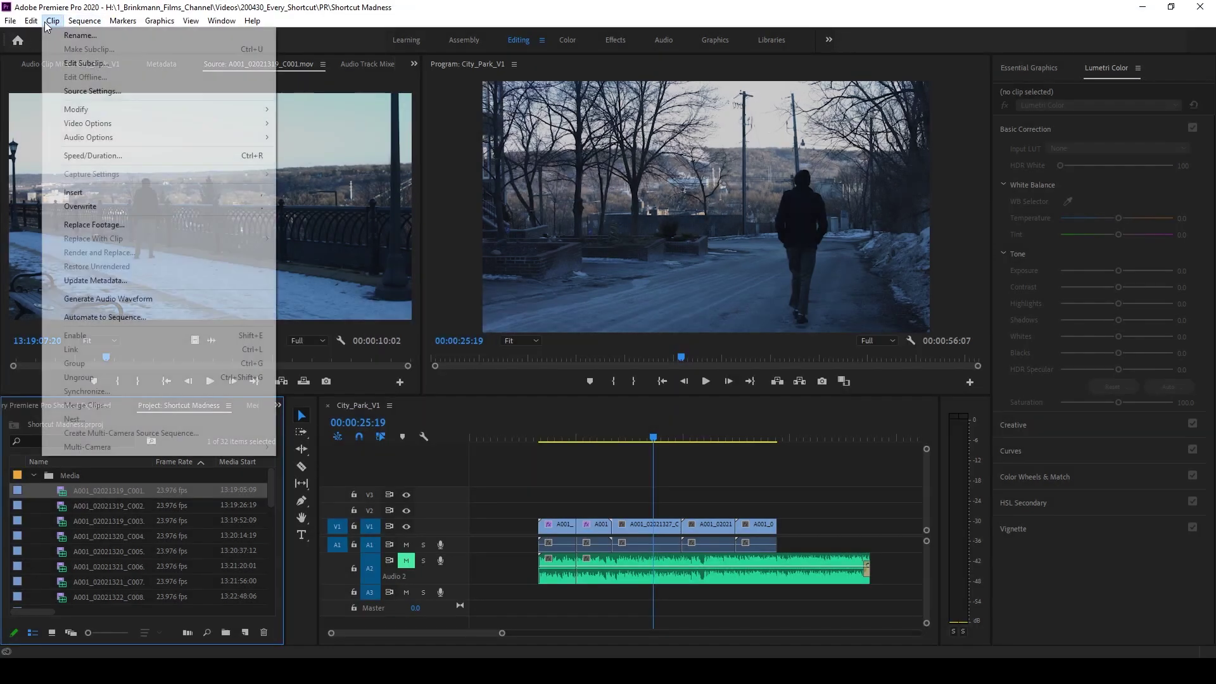
click(52, 22)
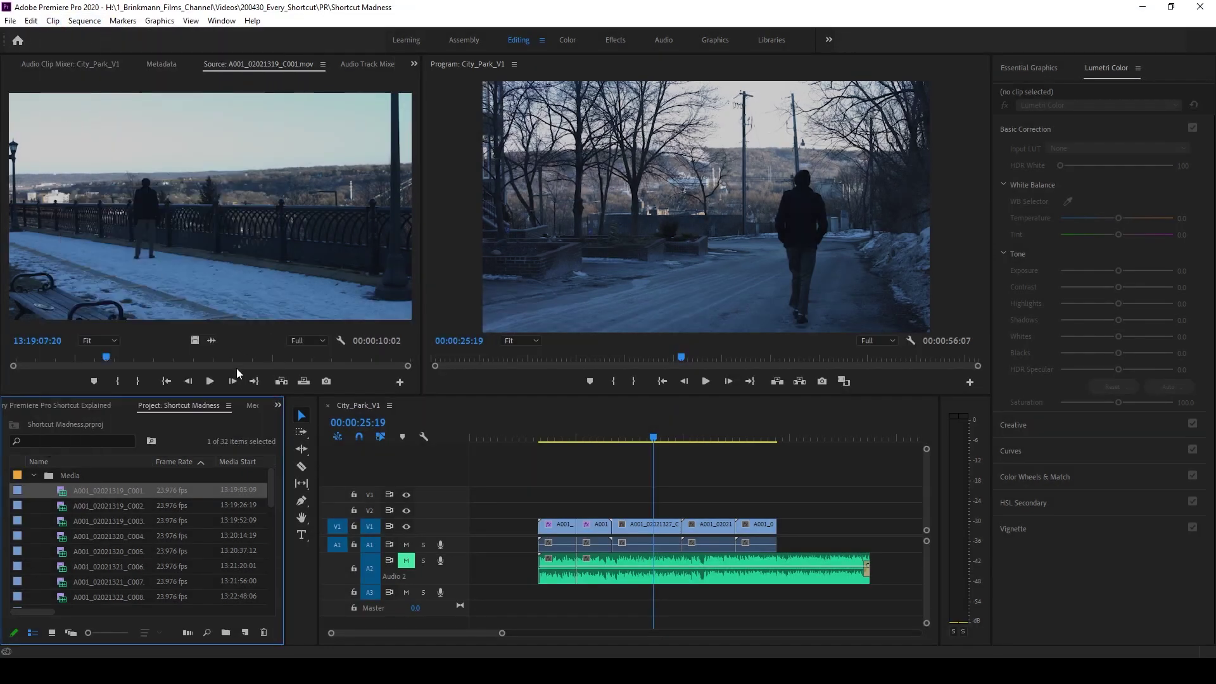
Mark an in point at 13:19:07:20 and an out point around 13:19:11:13 on source clip A001_02021319_C001.mov.
click(227, 274)
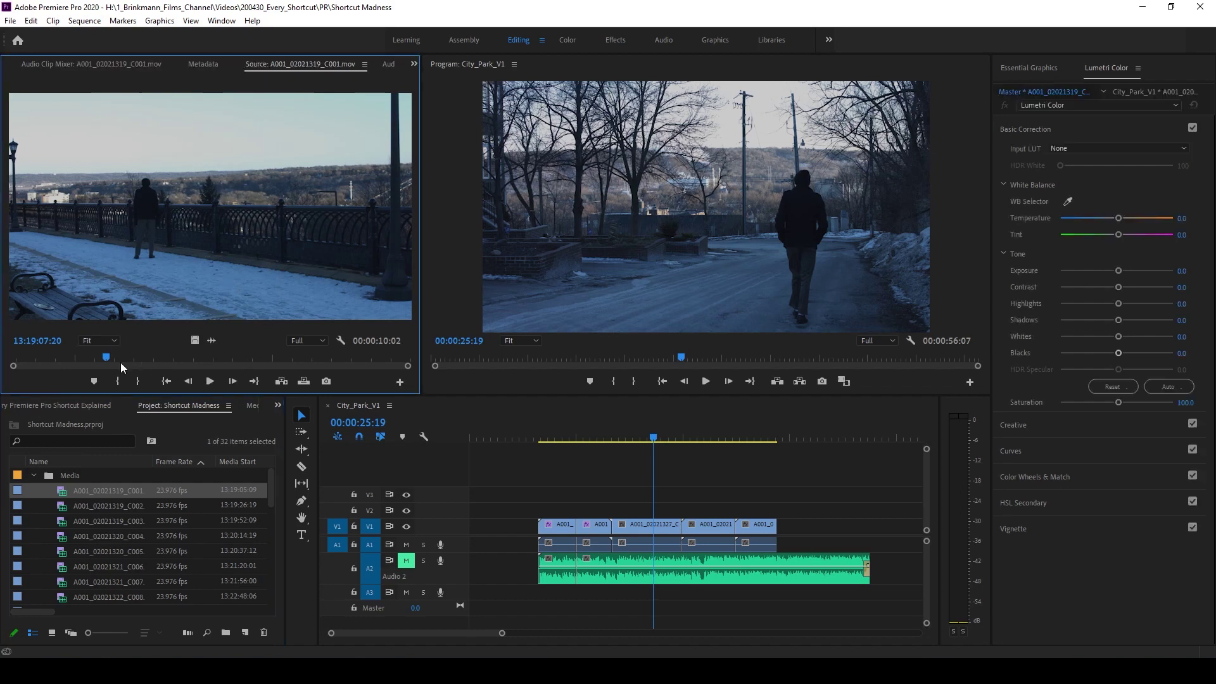
key(i)
key(space)
key(space)
key(o)
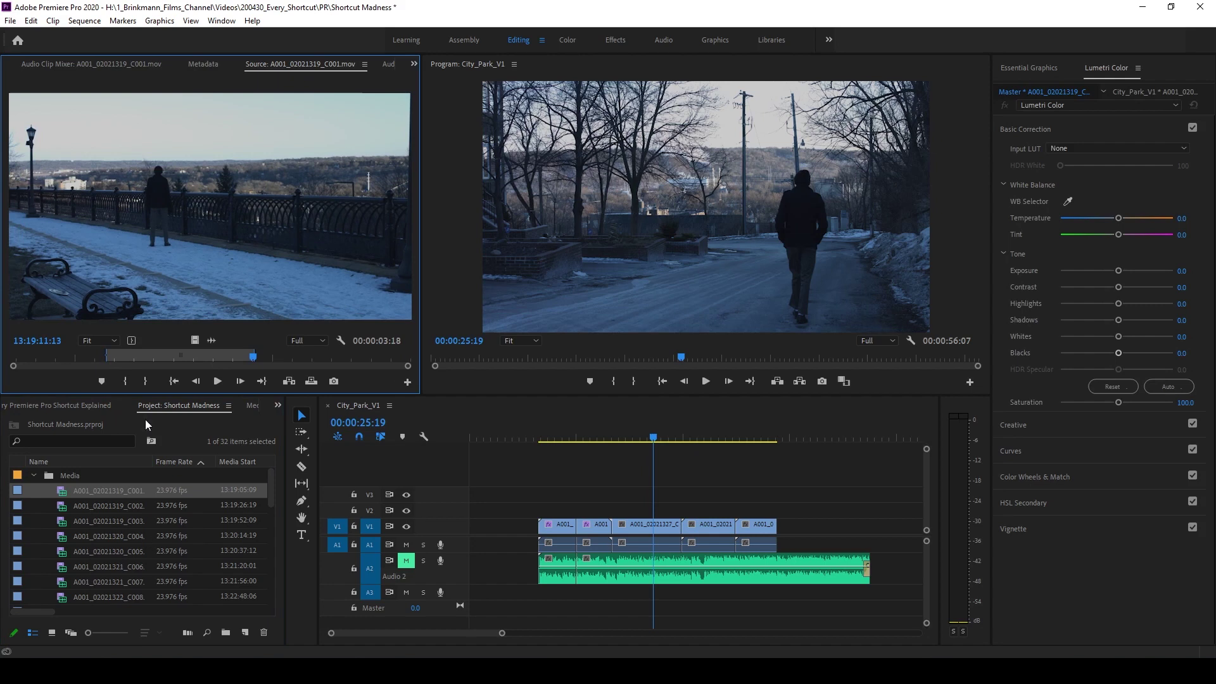
Scrub through the marked source range and park the source playhead at 13:19:09:16.
key(Right)
key(Right)
key(Right)
key(Right)
key(Right)
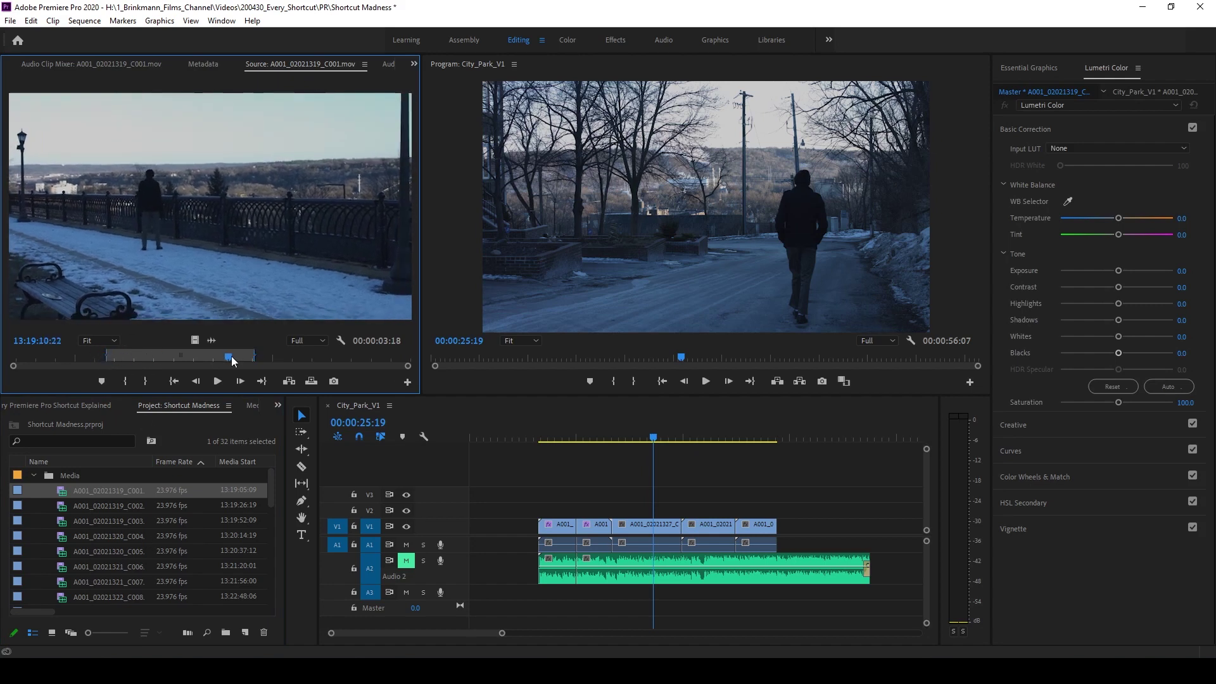
key(Right)
key(Right)
key(Right)
key(Right)
key(Right)
key(Right)
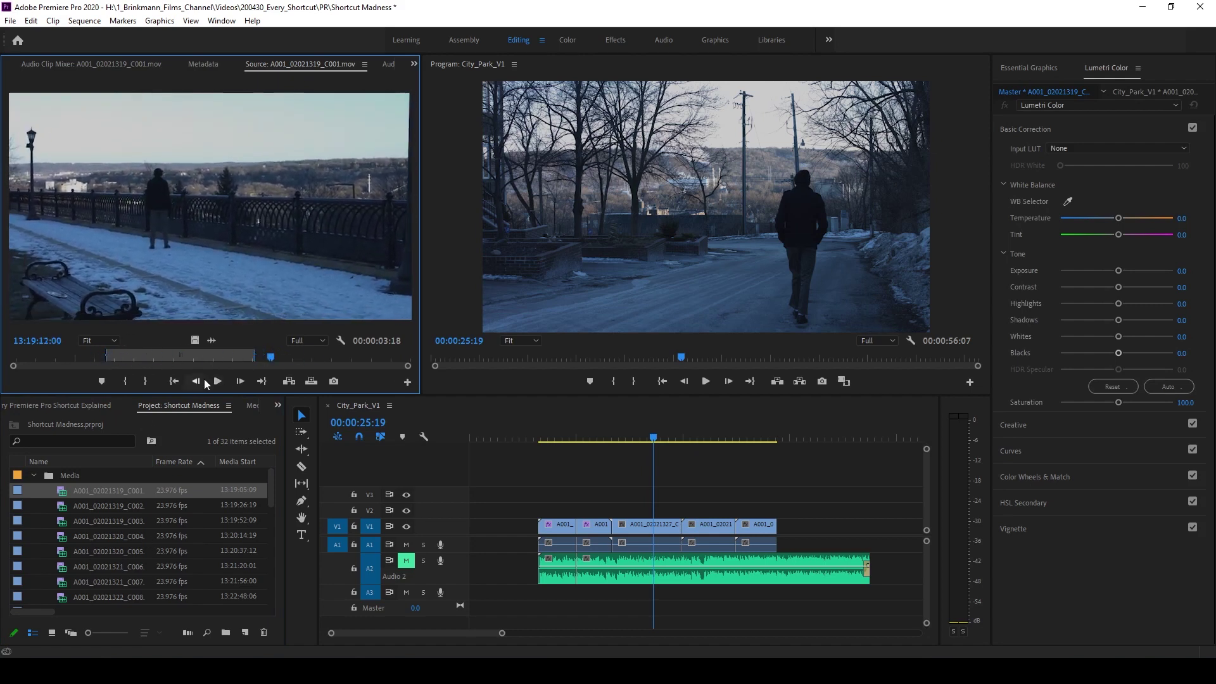
drag(191, 362, 178, 358)
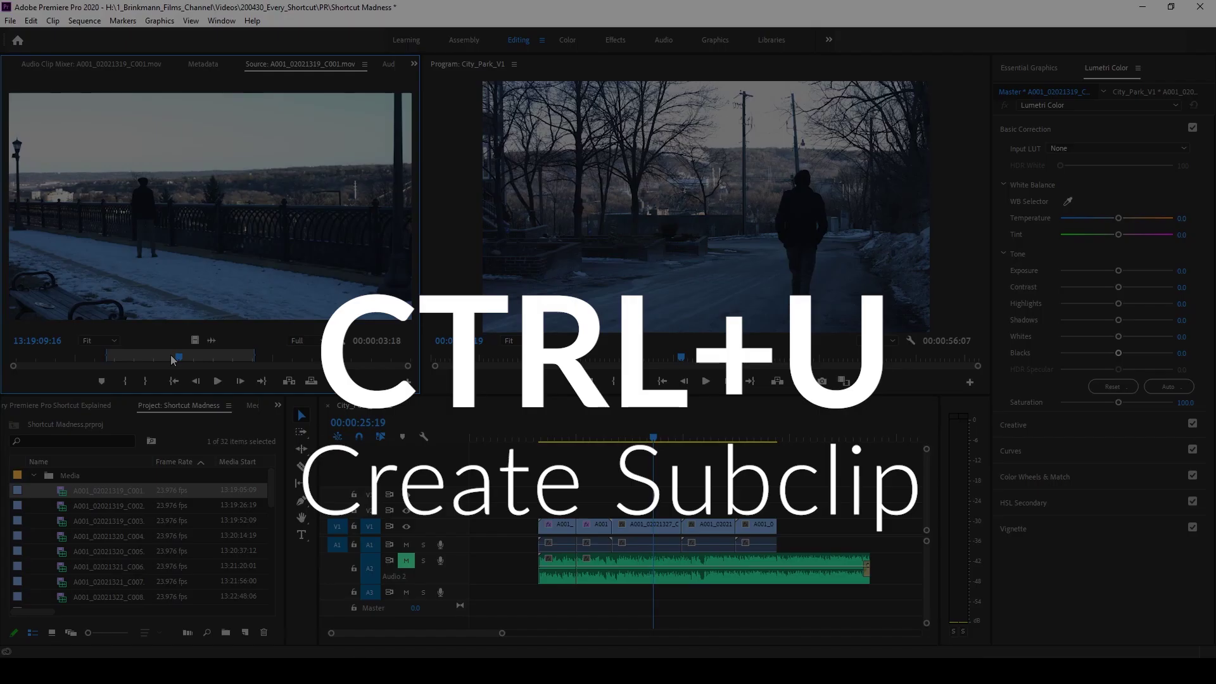
Make a subclip named Subclip from the marked range, then open it in the Source Monitor and scrub through it.
key(ctrl+u)
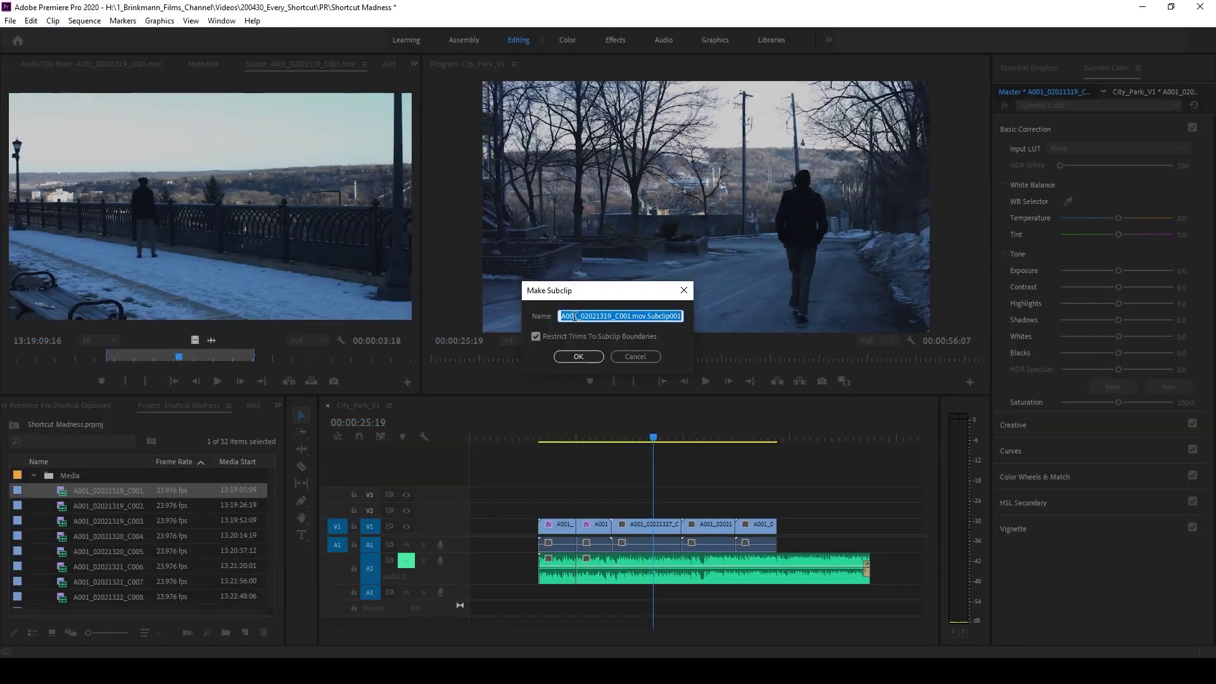
text(Subclip)
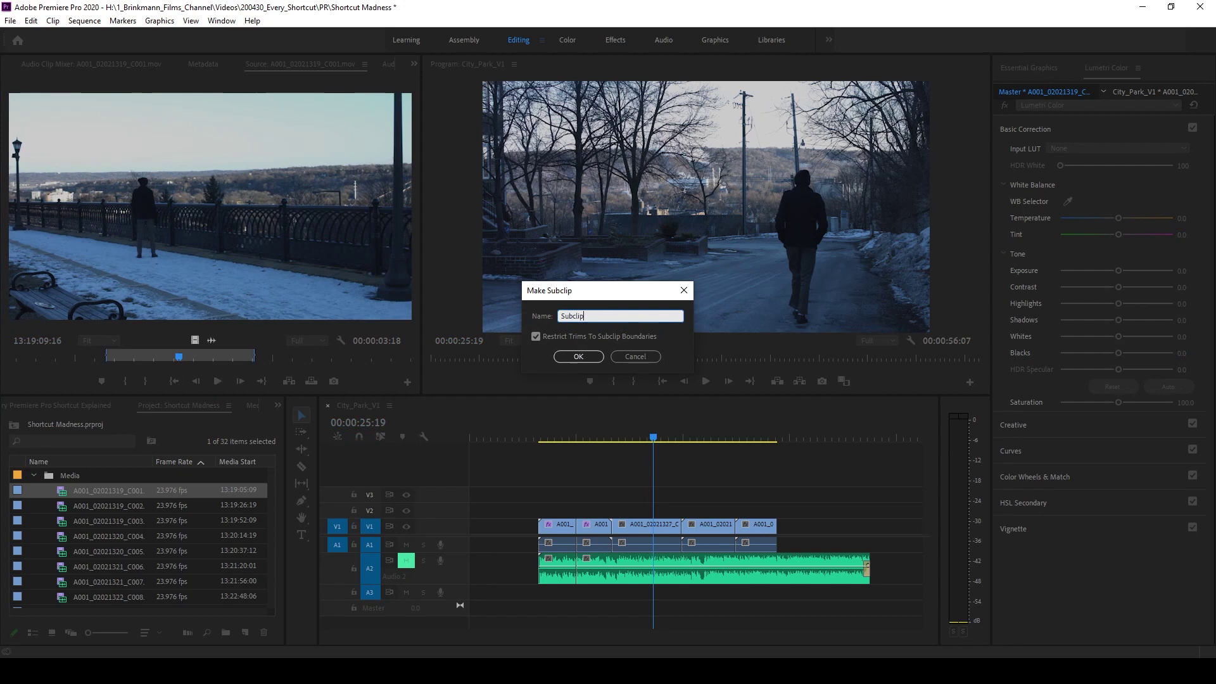
key(Return)
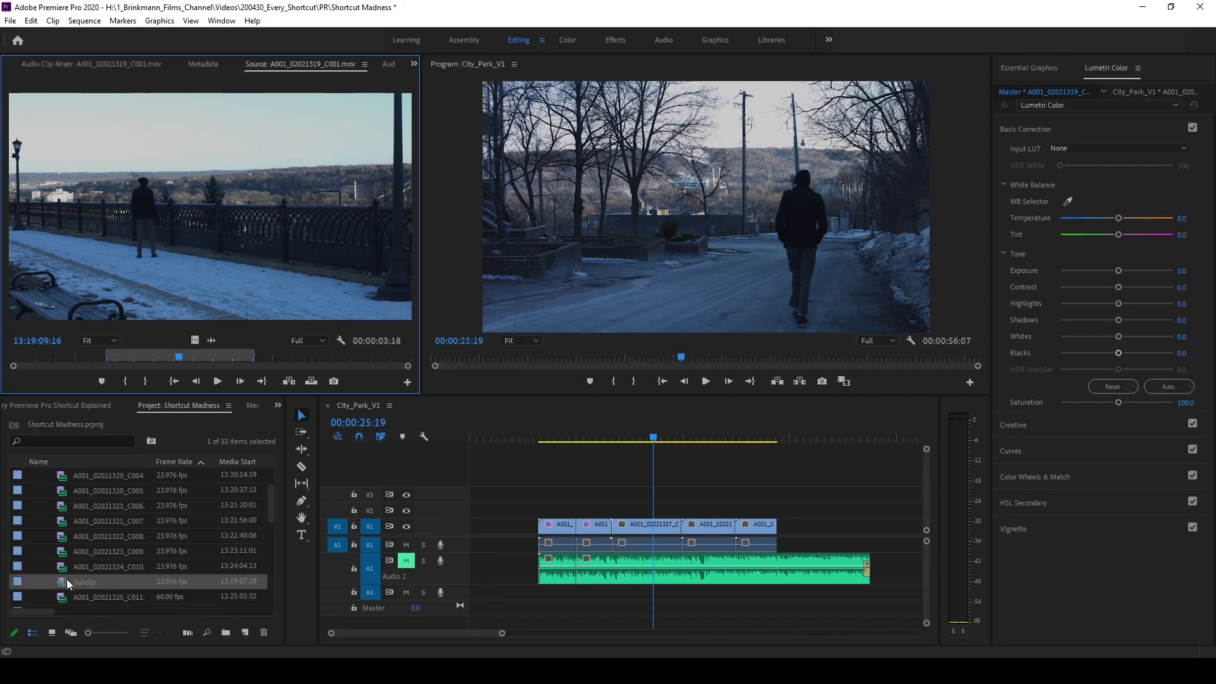
double_click(68, 583)
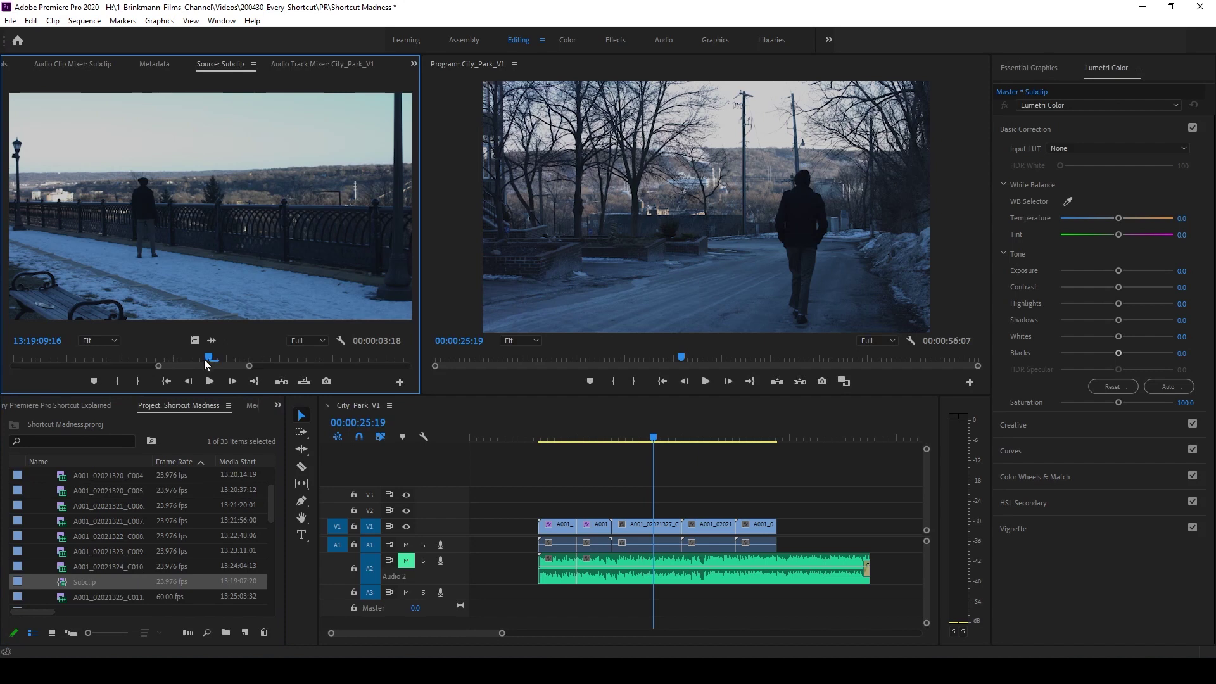
drag(203, 366, 100, 351)
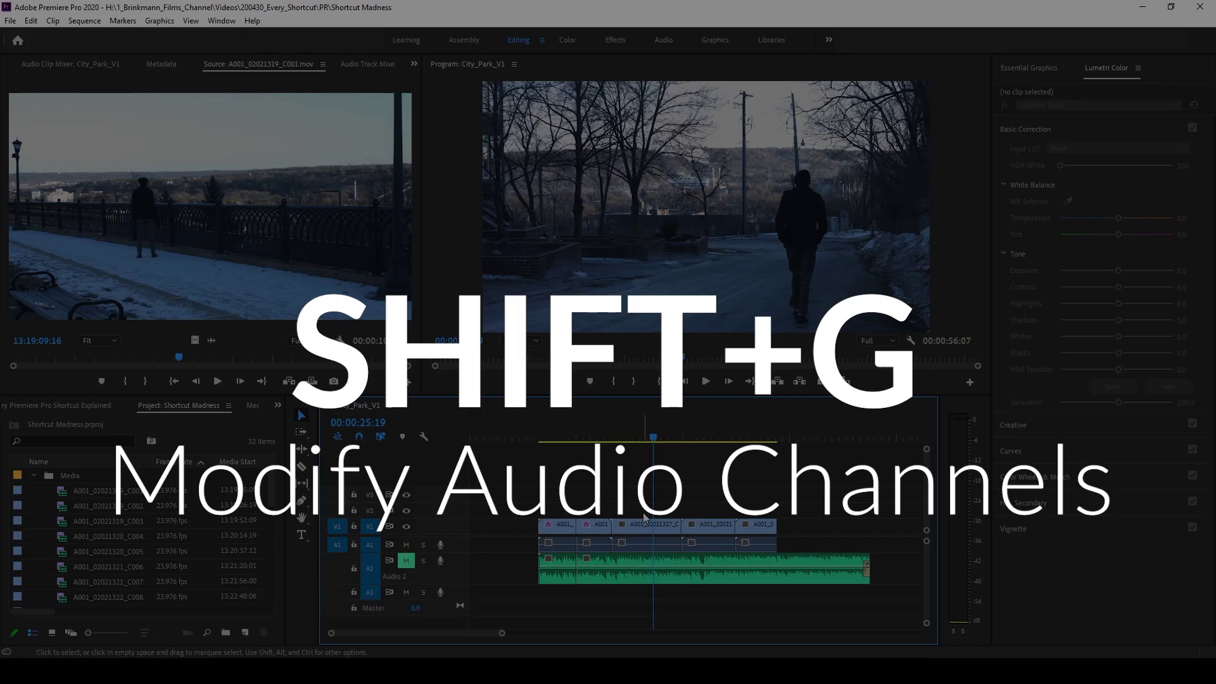
Inspect the third timeline clip's audio channel, footage interpretation and timecode settings in Modify Clip, keeping the existing options.
click(641, 543)
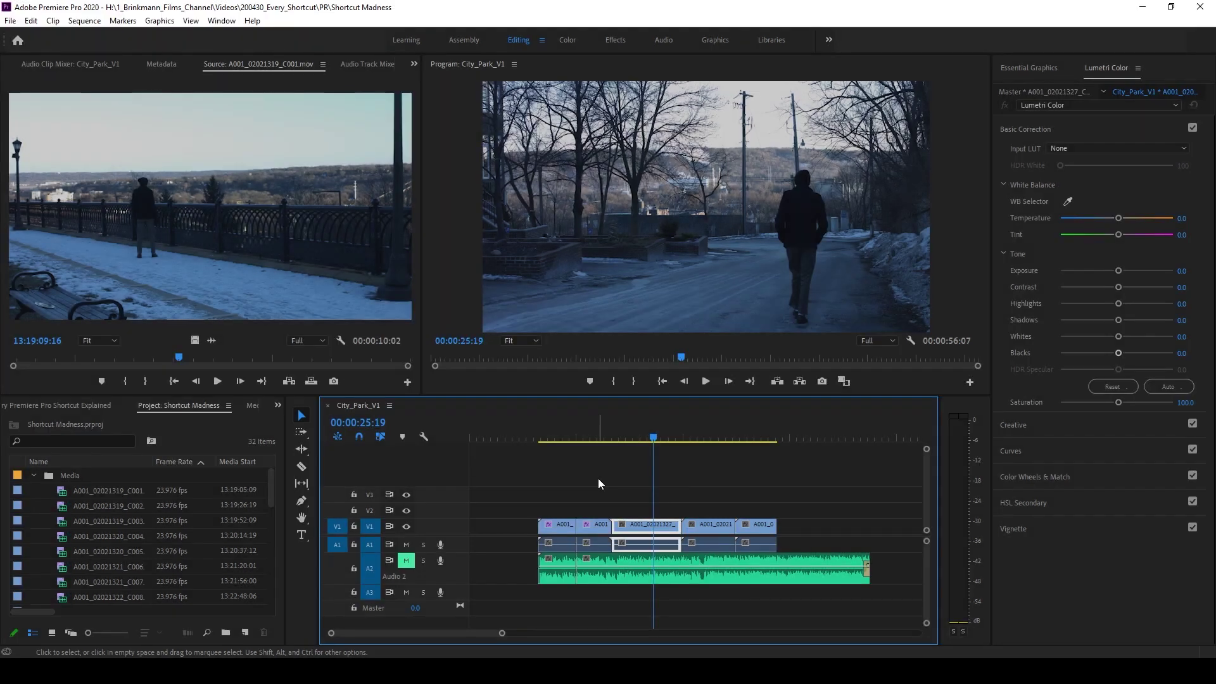
key(shift)
key(shift+g)
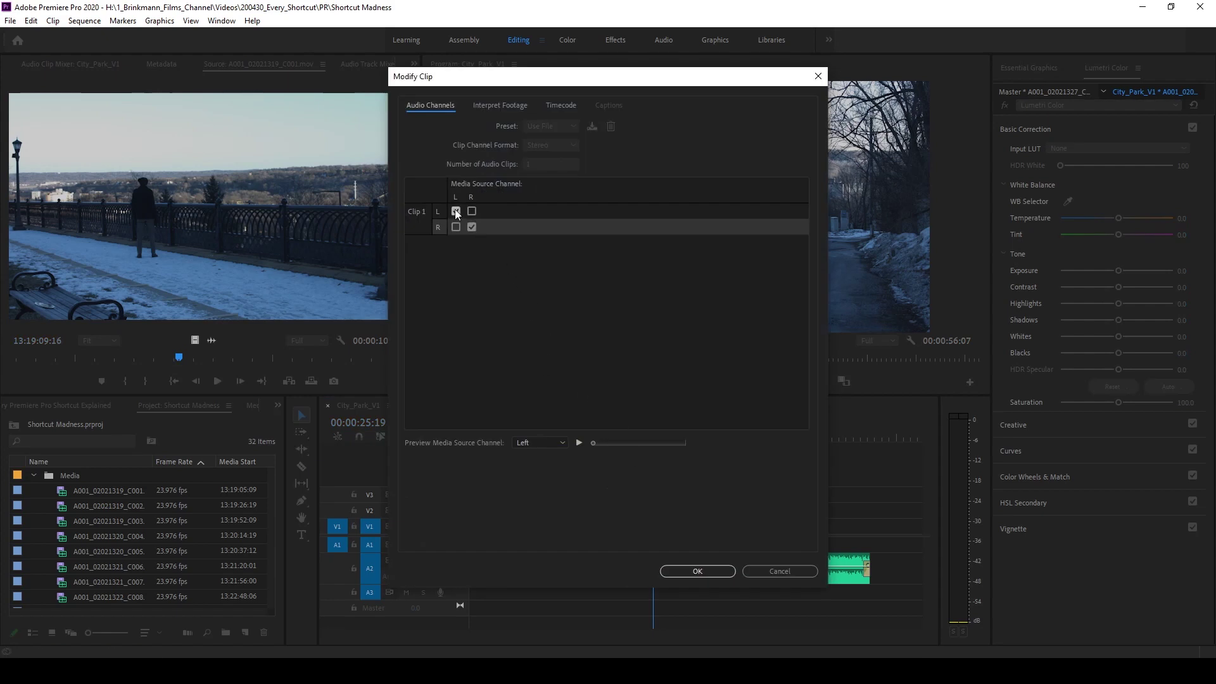
click(492, 101)
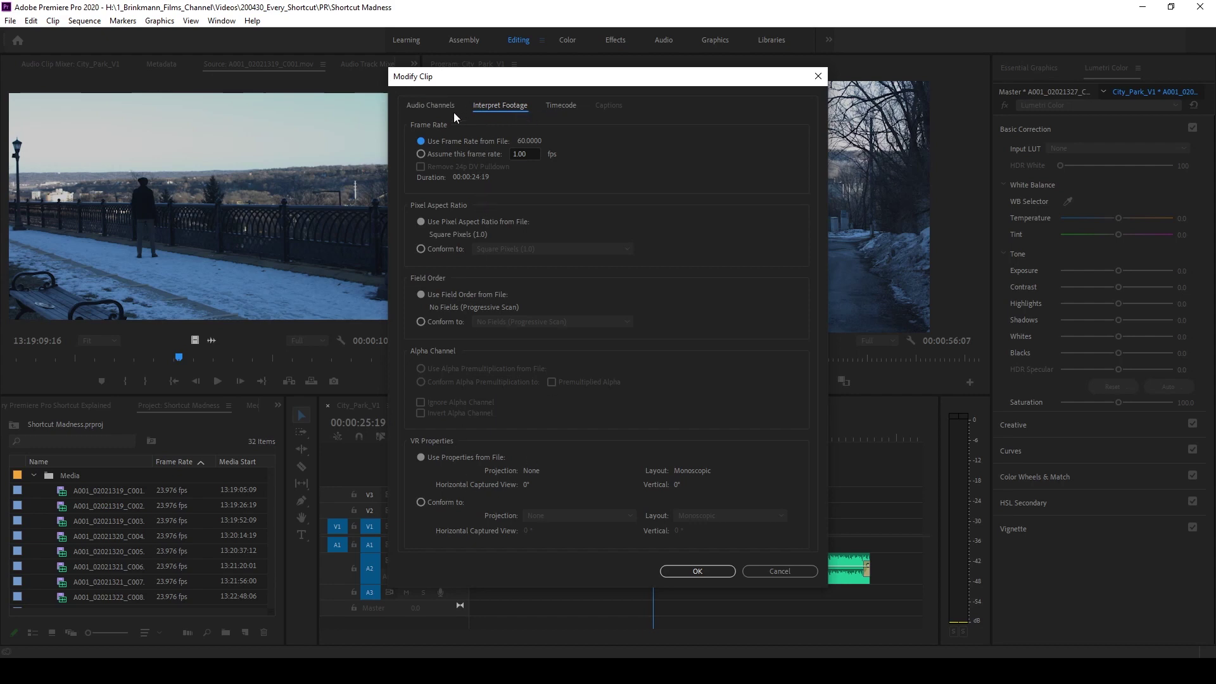
click(565, 106)
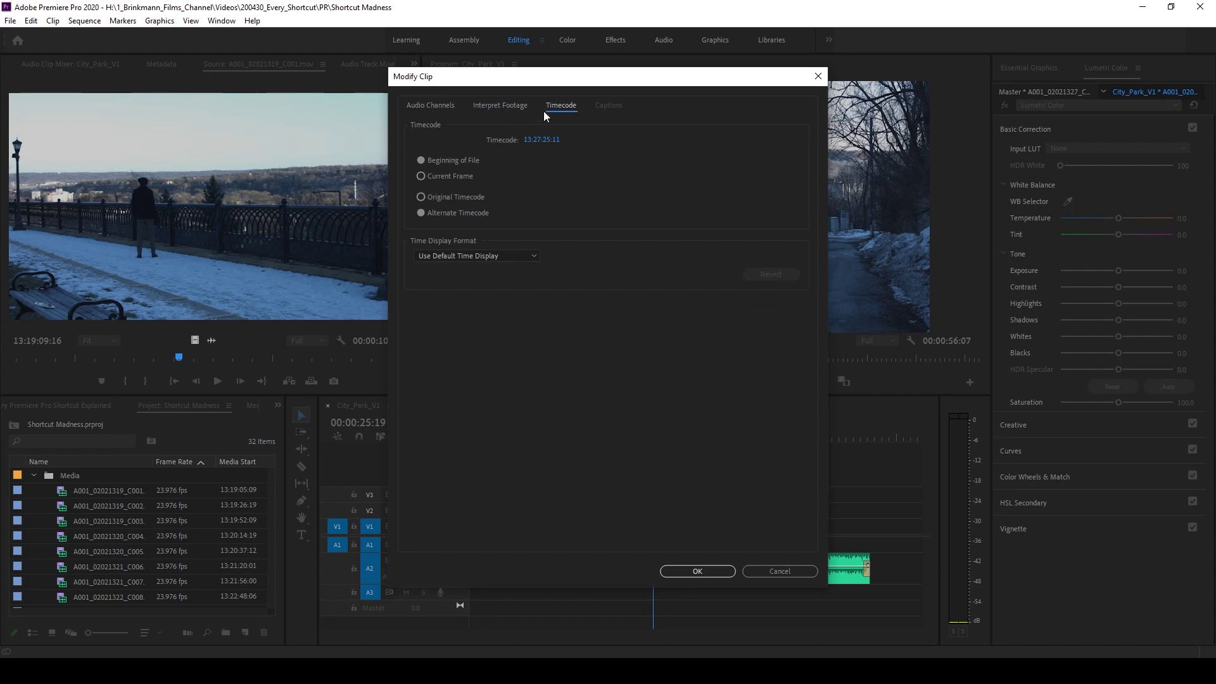
click(431, 105)
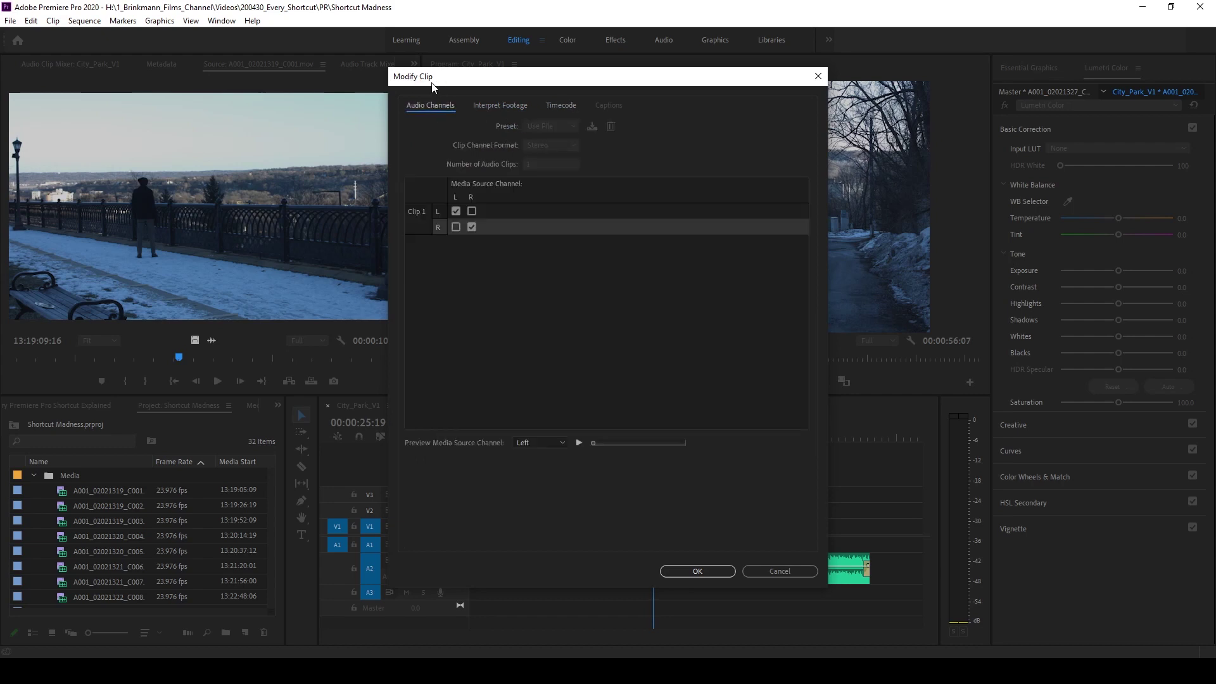
click(705, 573)
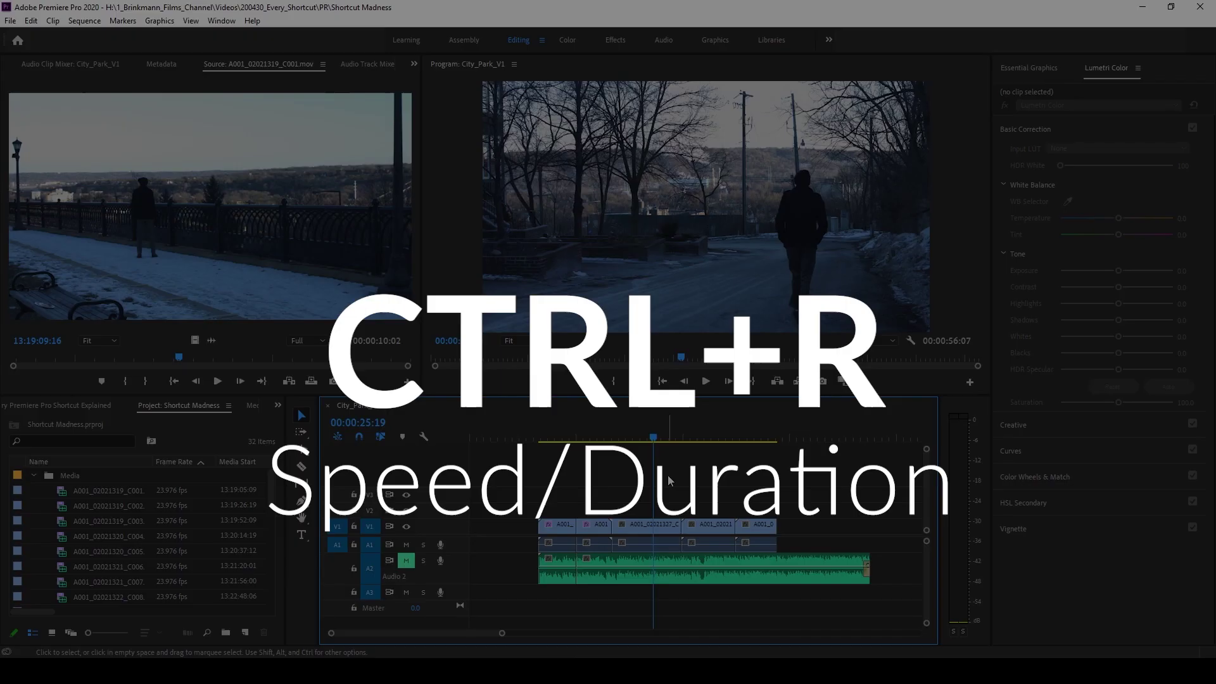
View the third clip's Speed/Duration settings and its Audio Gain settings, closing both without changes.
click(660, 529)
key(ctrl+r)
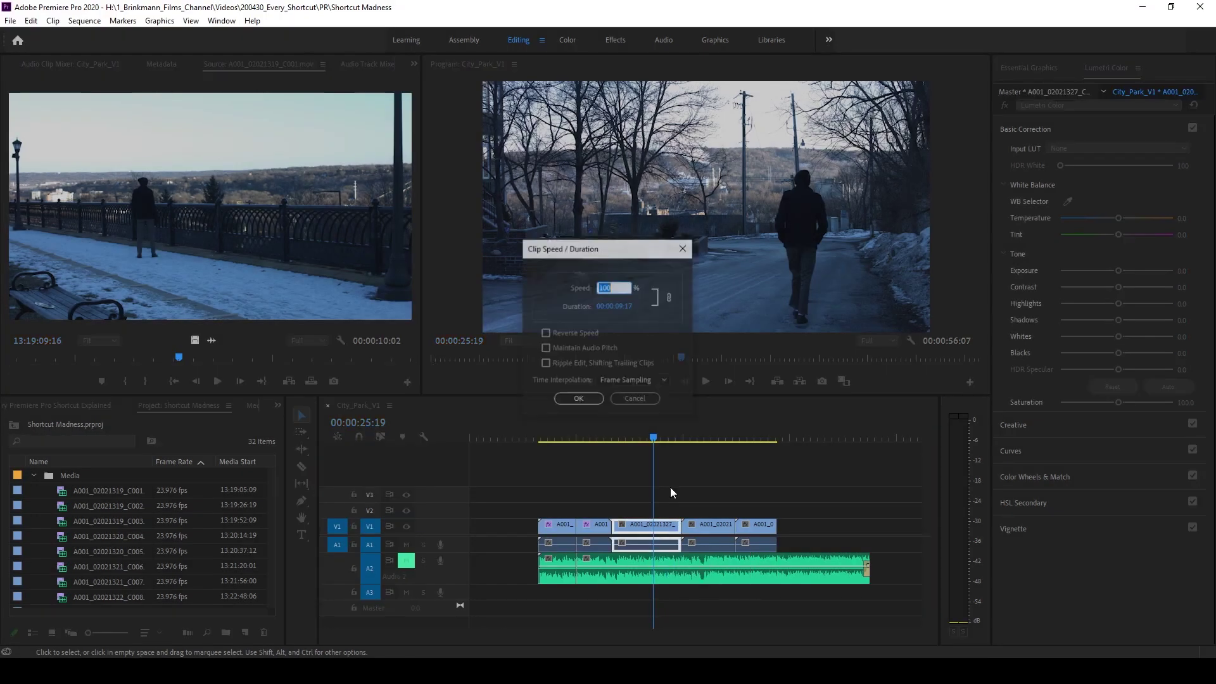
click(634, 399)
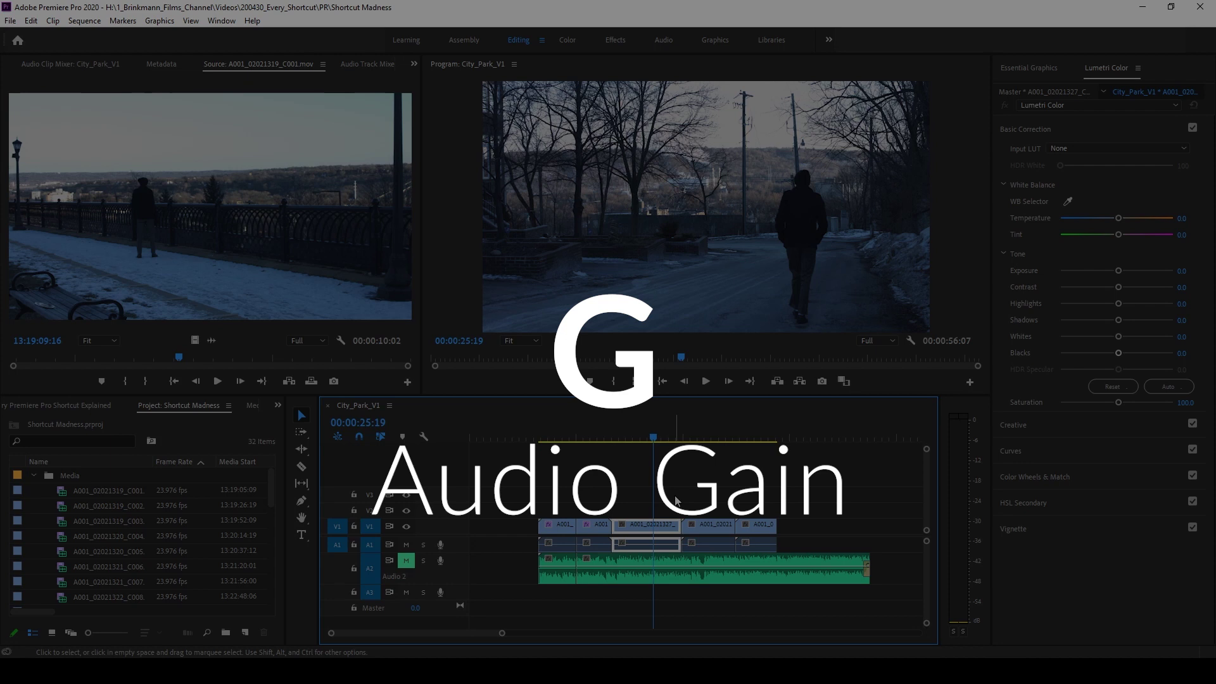
key(g)
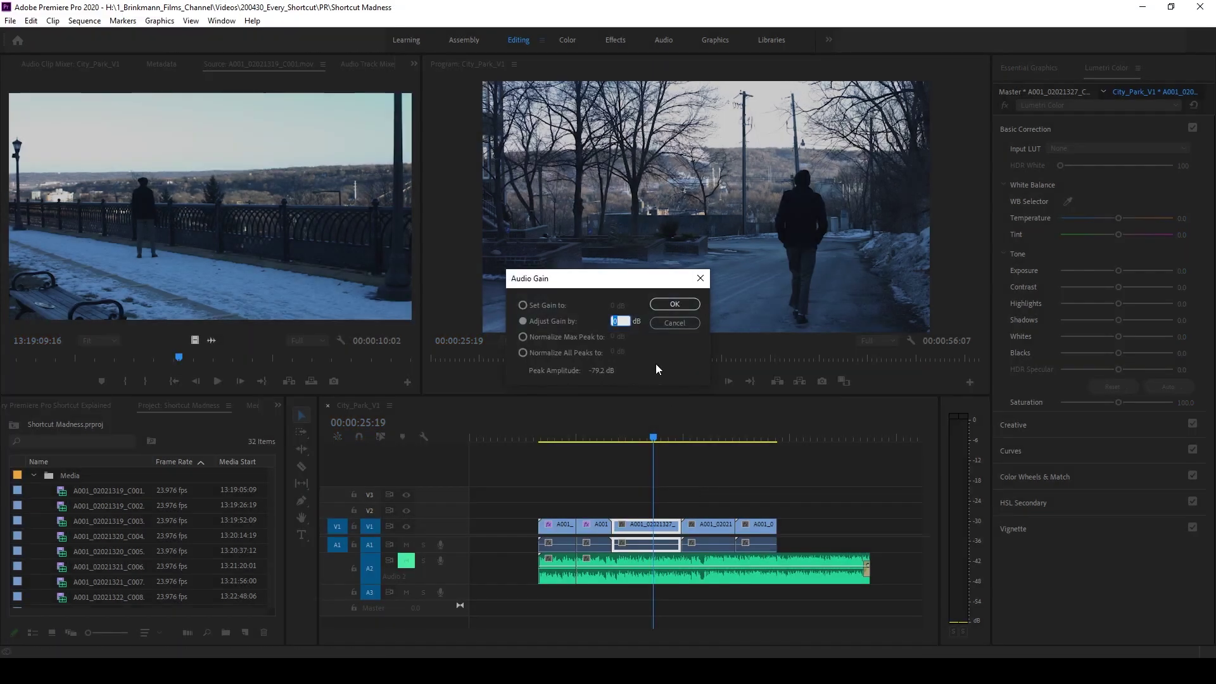
key(Escape)
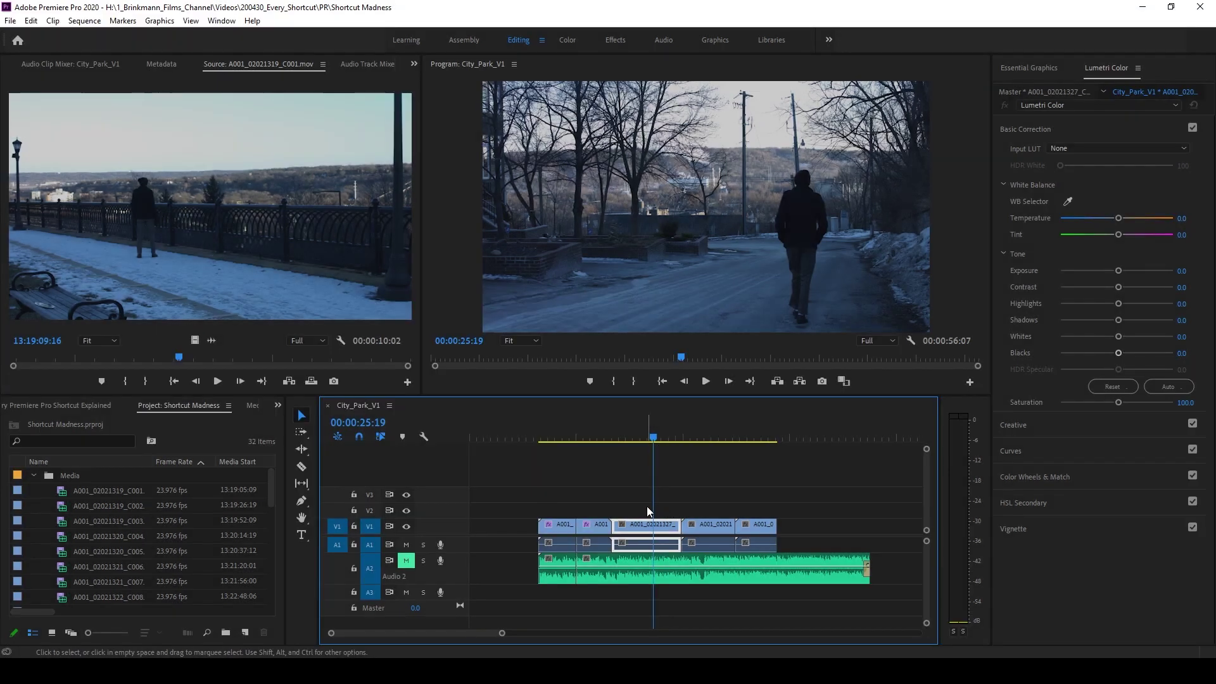
Disable the third clip in the timeline and move the playhead back to 00:00:20:01.
key(=)
key(=)
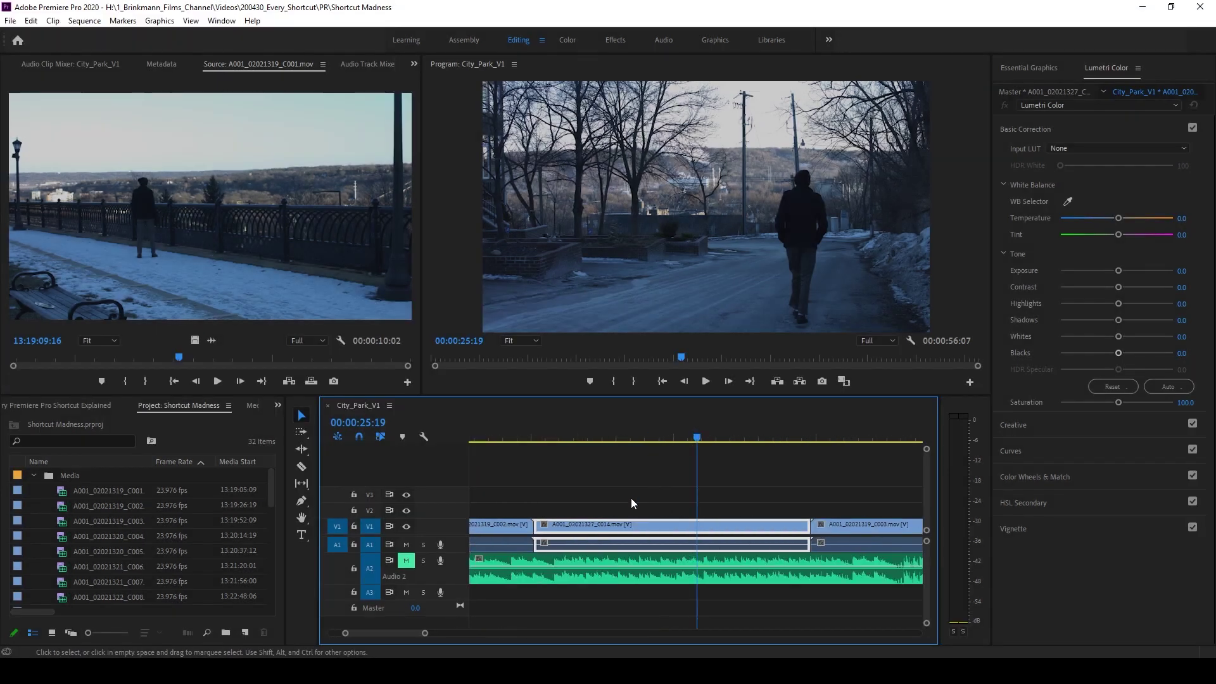
key(shift+e)
drag(660, 443, 697, 421)
key(Up)
key(shift+Left)
key(shift+Left)
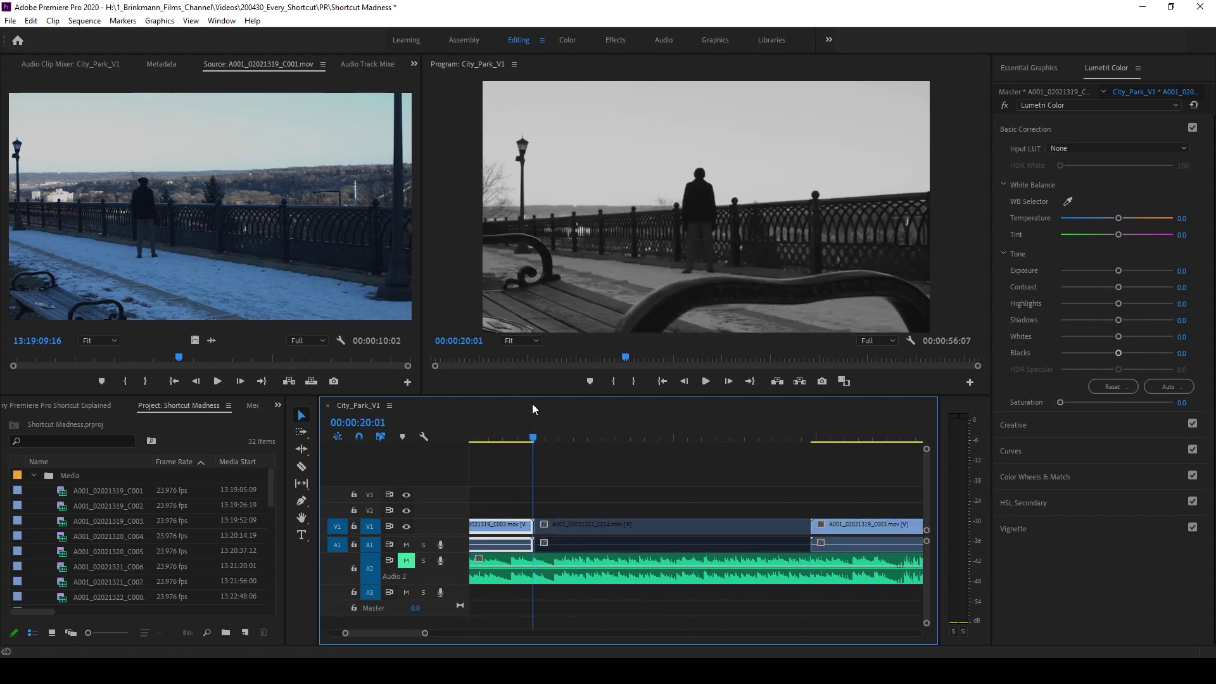
Switch track V1's output off and back on, then move the playhead to 00:00:24:12 over the disabled clip.
click(405, 526)
click(406, 526)
drag(512, 443, 659, 444)
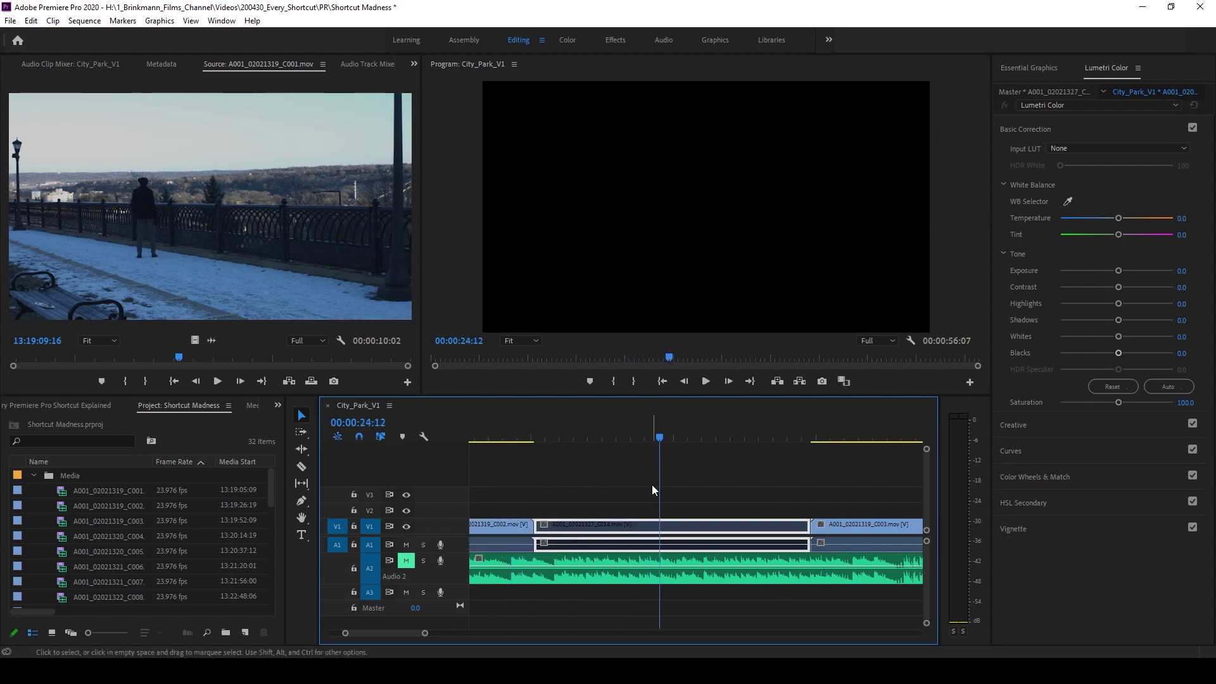
Re-enable the third clip and move the playhead back toward the start of the sequence.
key(shift+e)
drag(653, 437, 567, 441)
key(minus)
key(minus)
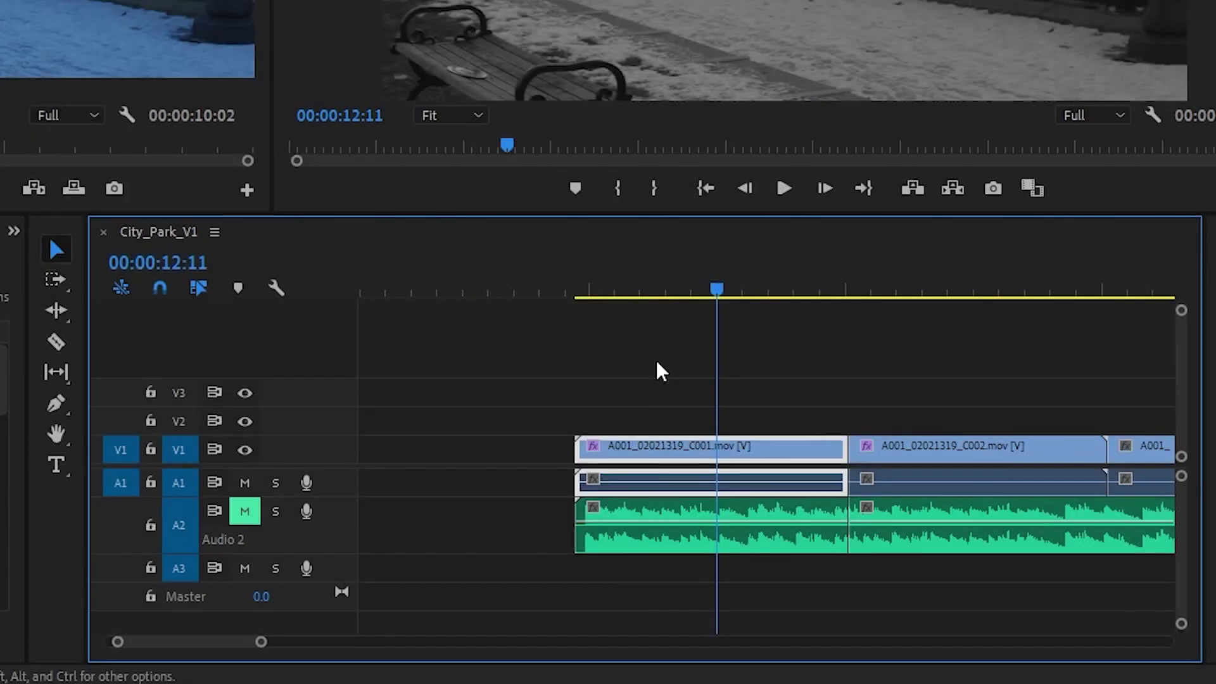
Move the first clip's video and audio earlier in the timeline, then shift them partway back.
drag(642, 447, 545, 446)
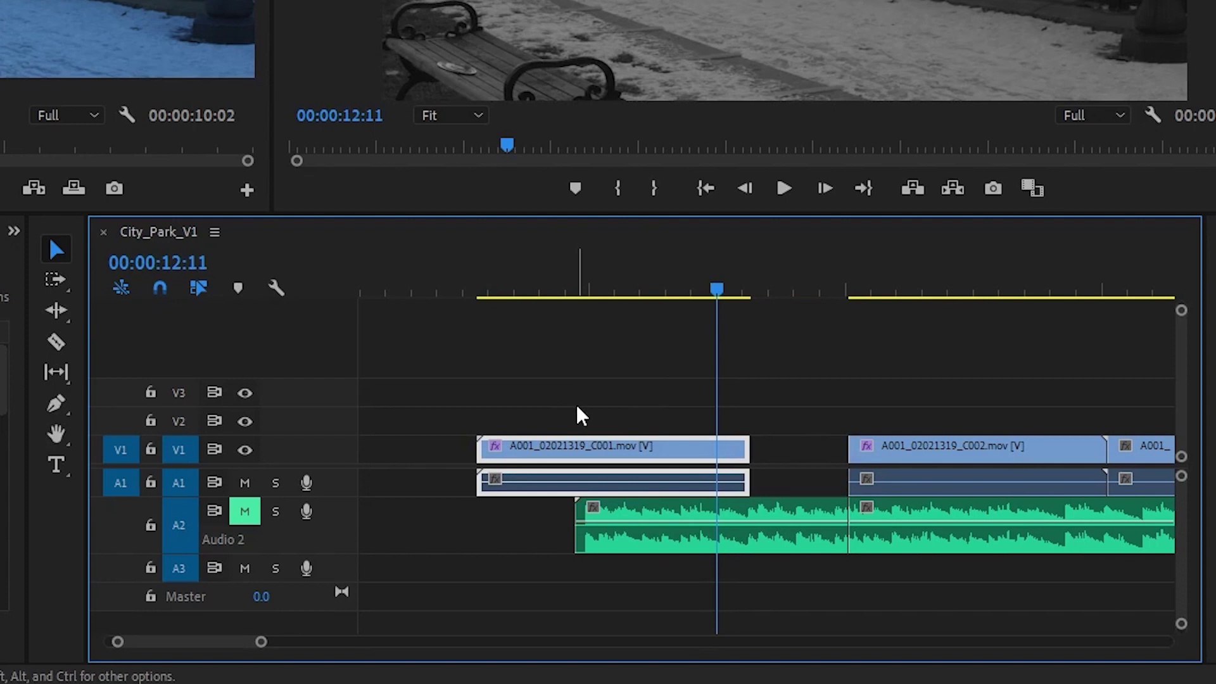
drag(619, 462, 578, 443)
mouse_move(565, 377)
mouse_down()
mouse_move(597, 483)
mouse_move(564, 380)
mouse_up()
click(570, 348)
drag(595, 457, 658, 453)
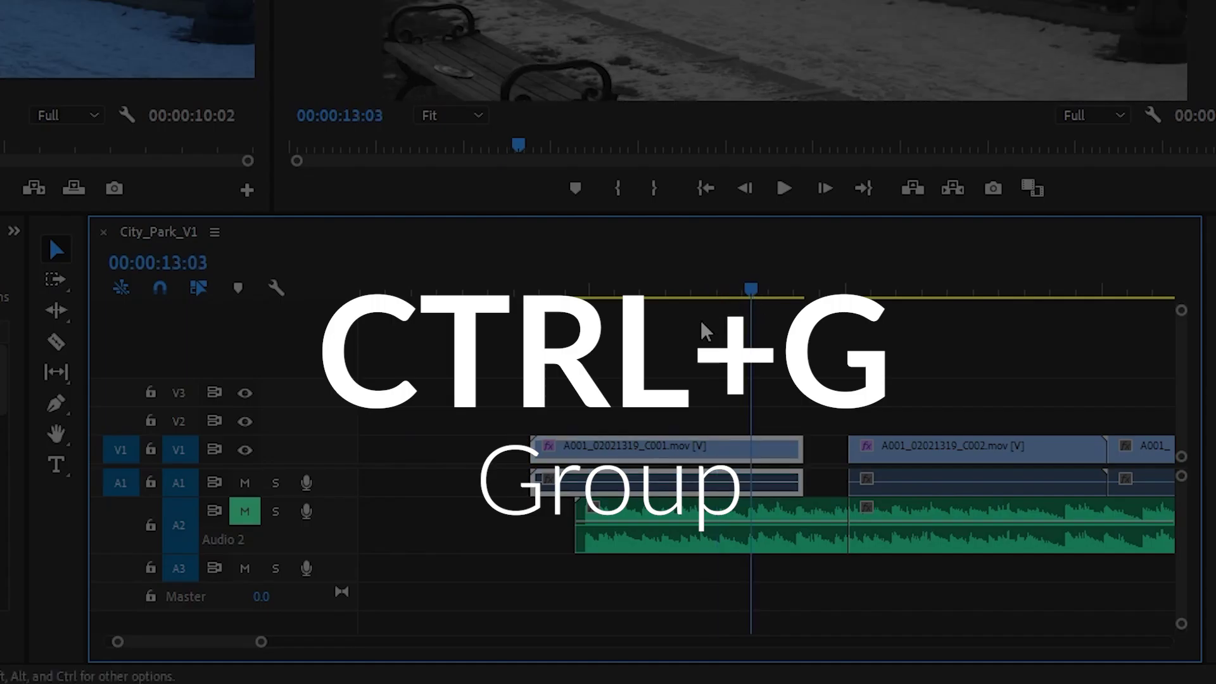
Group the first clip with the music segment below it on A2 and move the group earlier.
key(ctrl+g)
drag(676, 506, 614, 375)
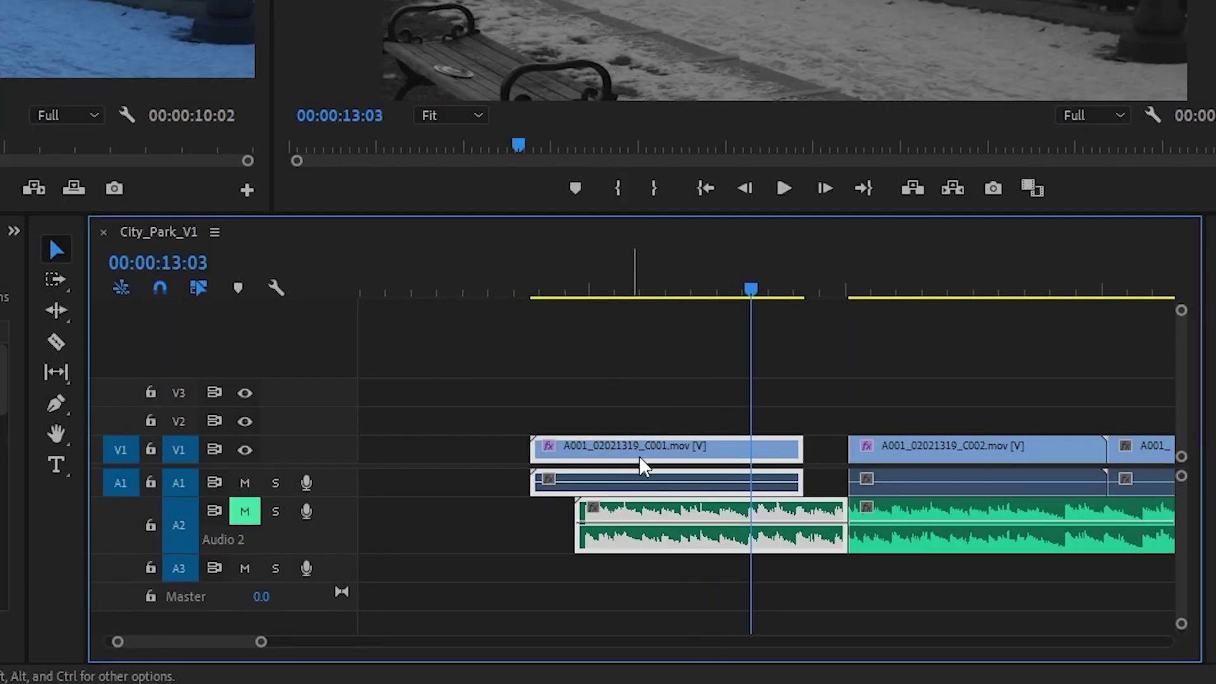
drag(700, 454, 602, 453)
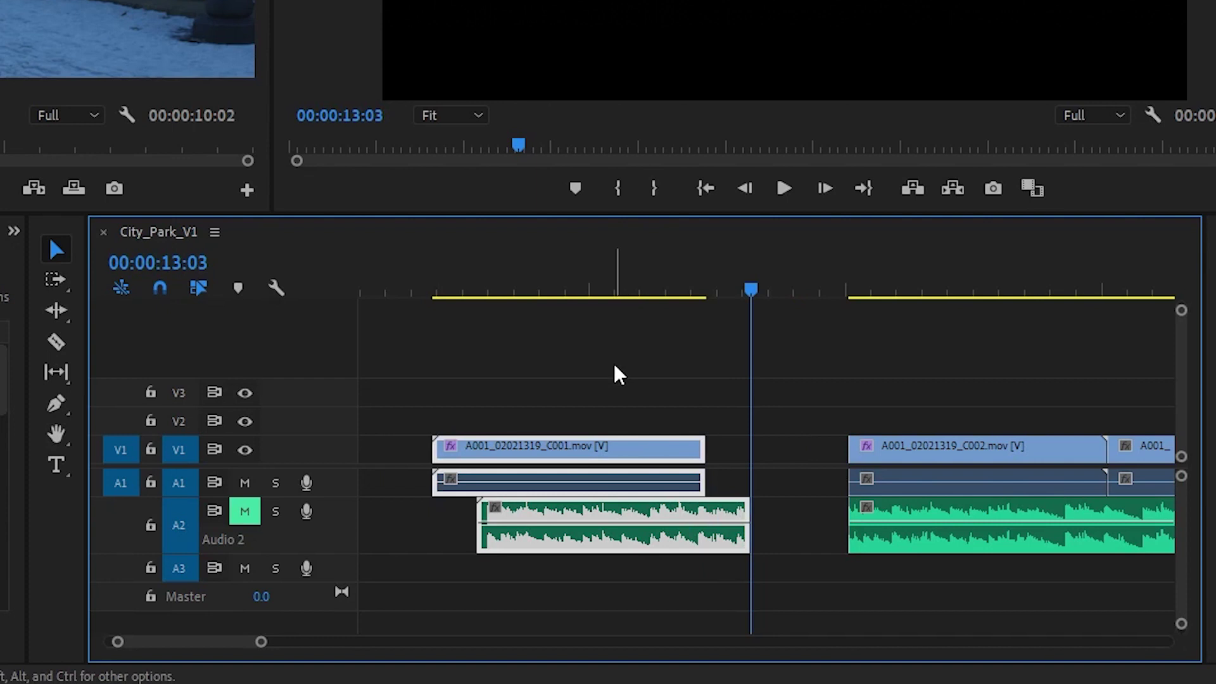
Ungroup the first clip and its music segment, then move each of them later separately.
key(ctrl+shift+g)
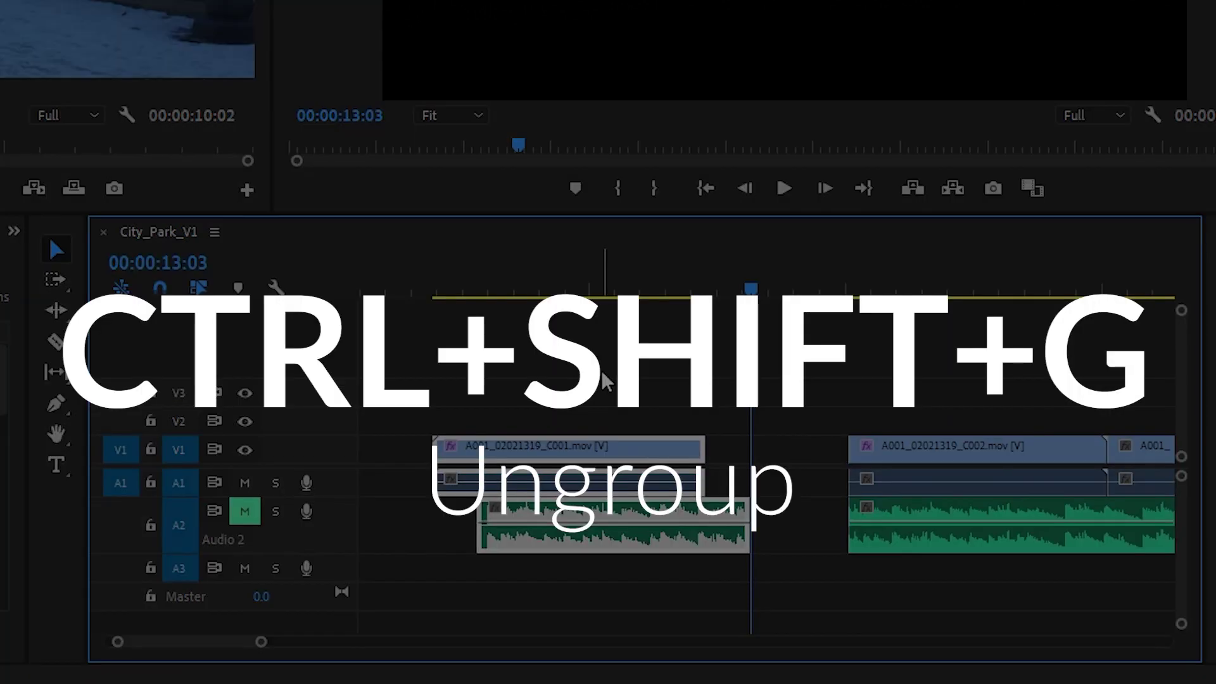
click(602, 421)
drag(604, 449, 692, 453)
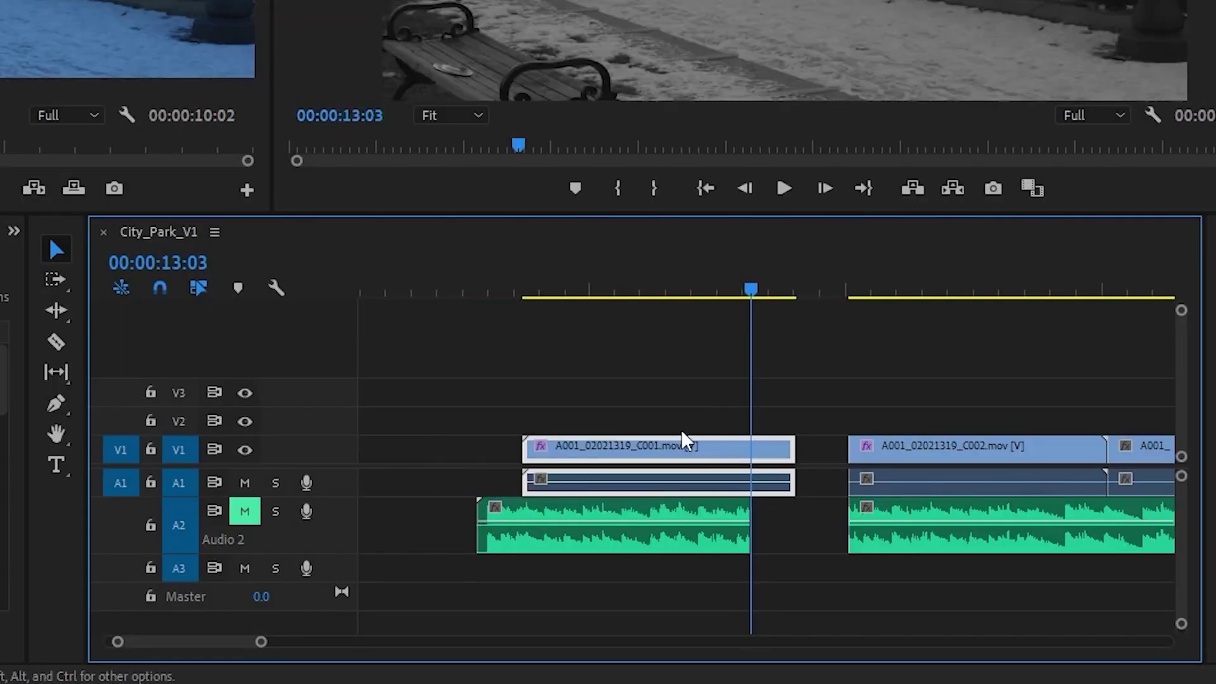
click(649, 510)
drag(649, 510, 694, 510)
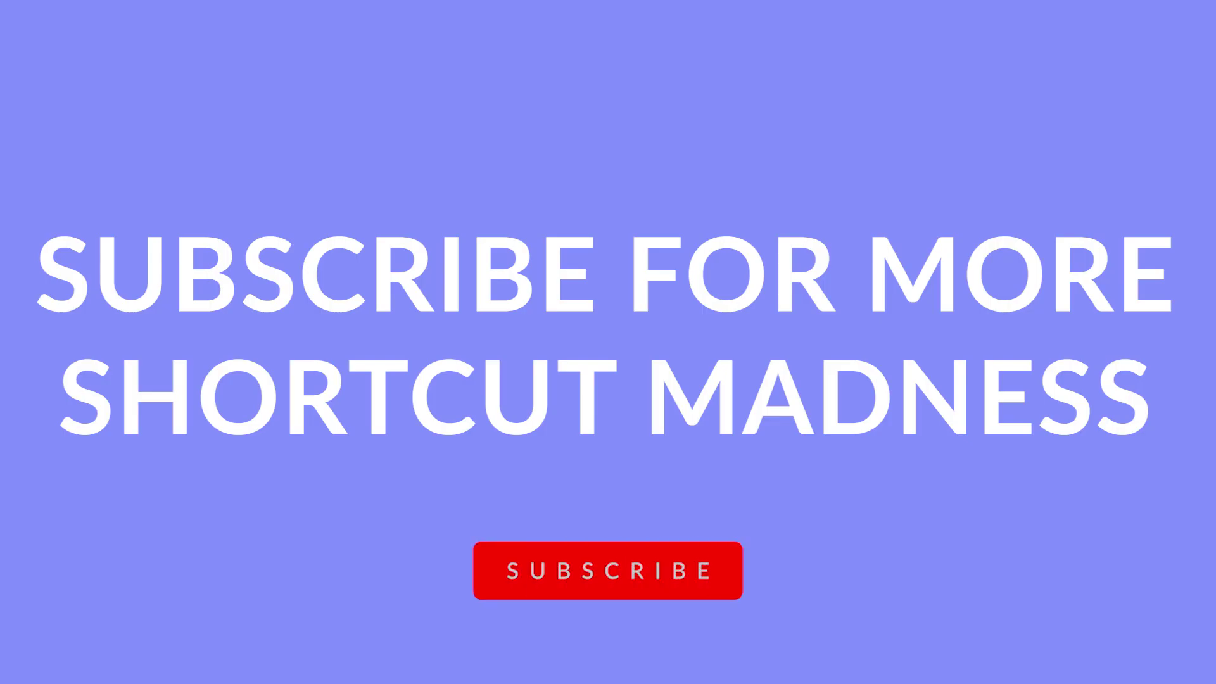